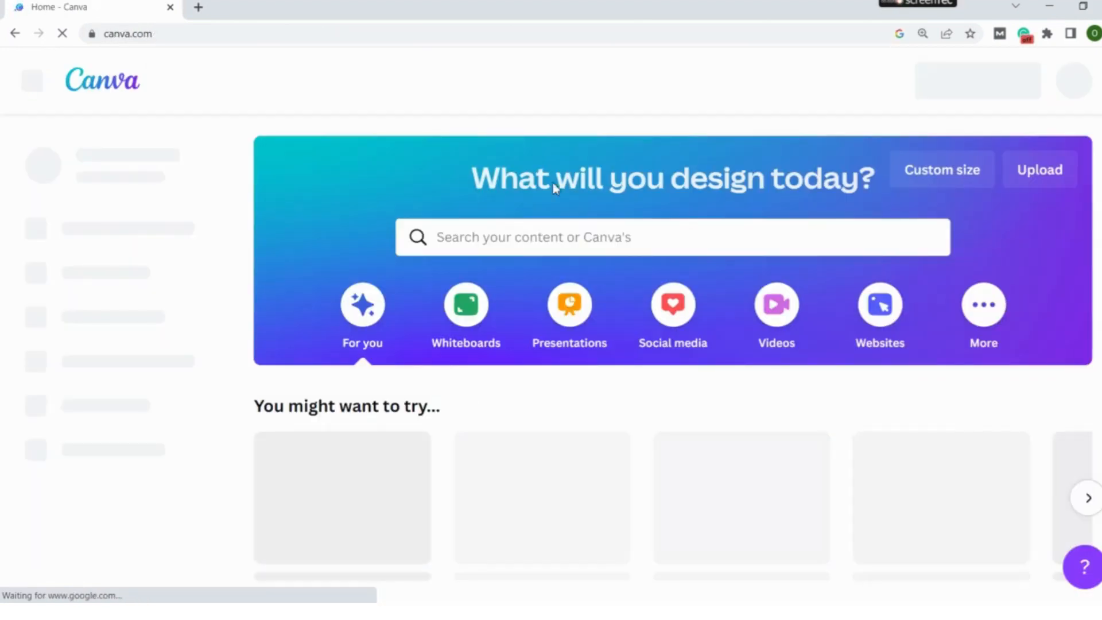
Search the Canva templates for "instagram"
{"action": "left_click", "coordinate": [542, 235]}
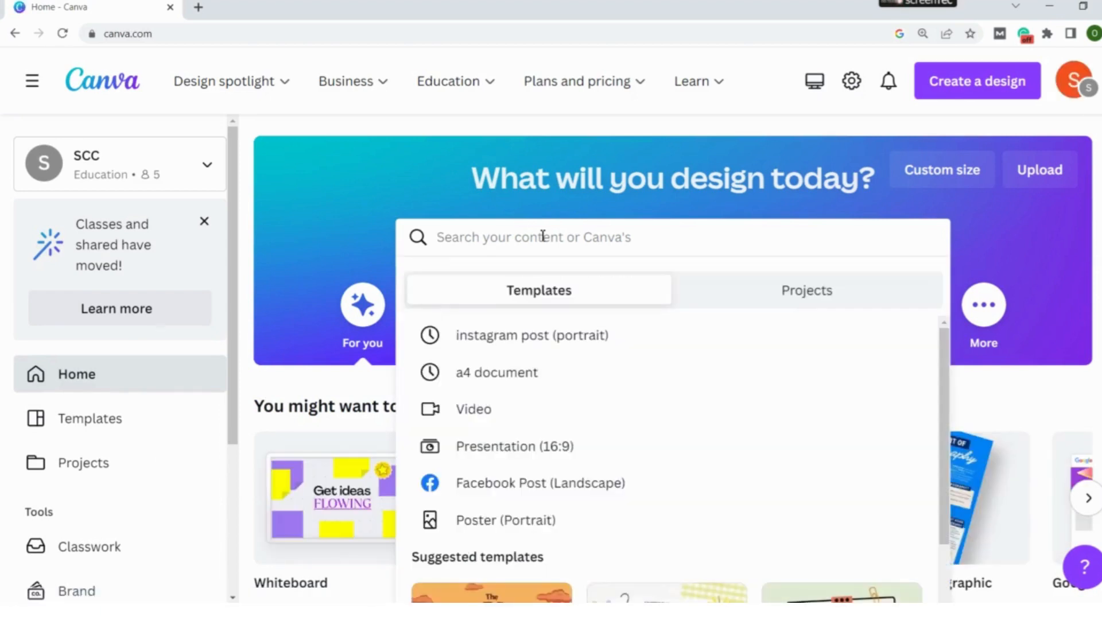
{"action": "type", "text": "instar"}
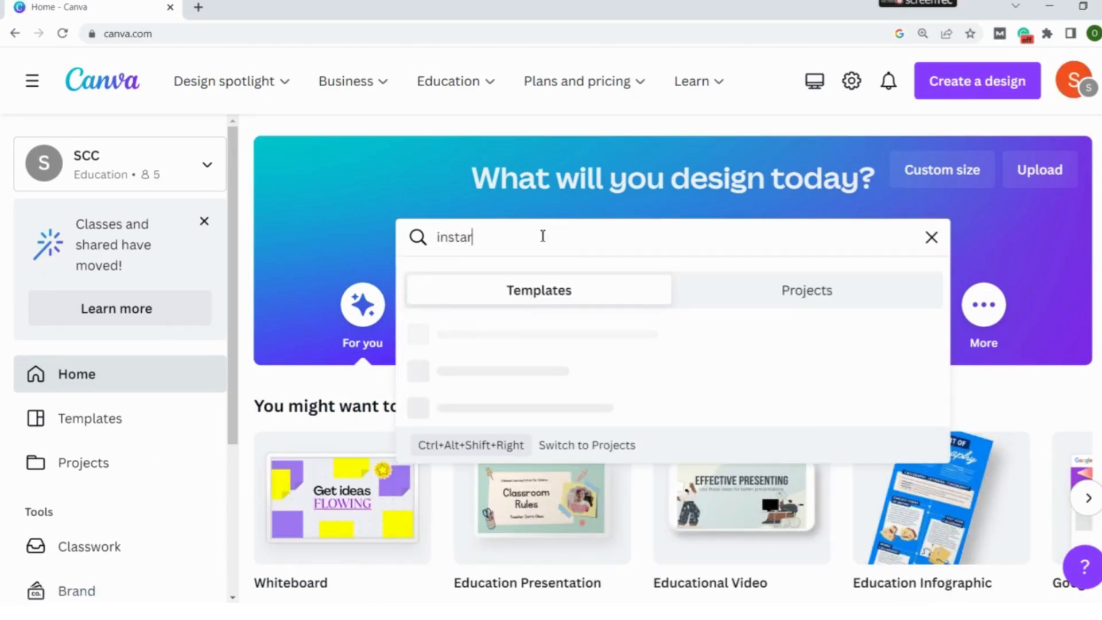
{"action": "key", "text": "BackSpace"}
{"action": "type", "text": "gra"}
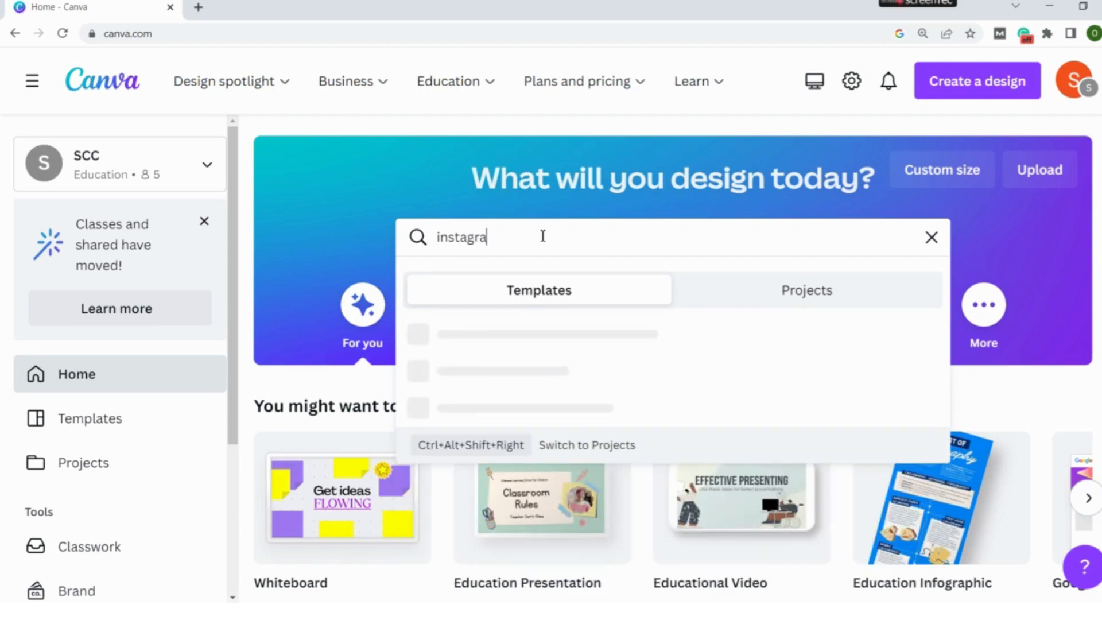
{"action": "type", "text": "m"}
{"action": "key", "text": "Return"}
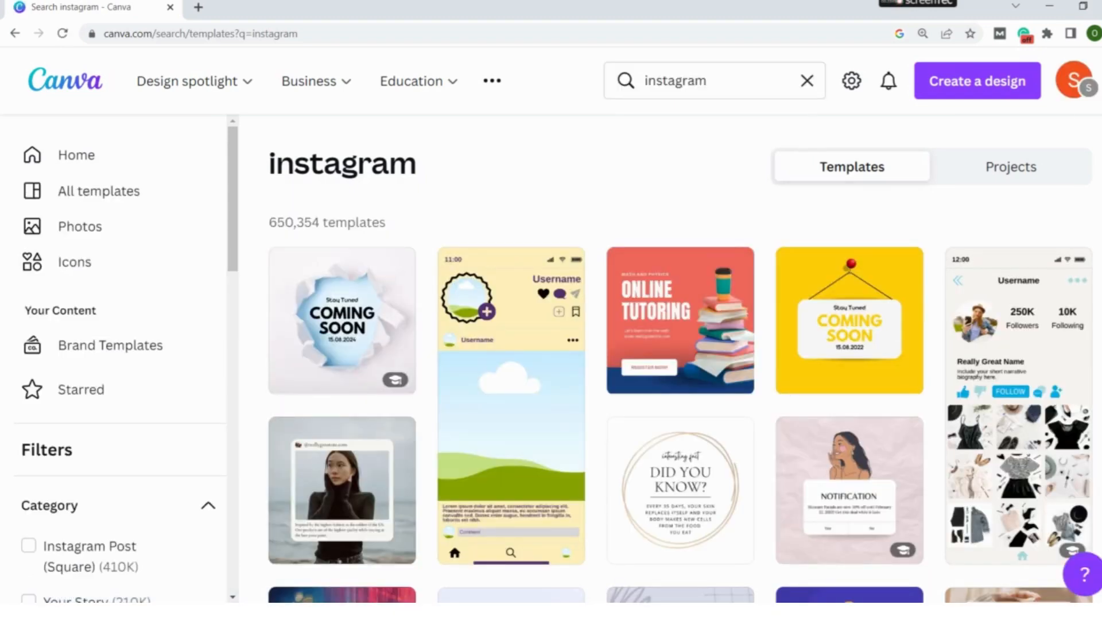
Open the purple "Increase Sales With Your Social Media" story template from the search results for editing
{"action": "scroll", "coordinate": [680, 356], "scroll_direction": "down", "scroll_amount": 3}
{"action": "scroll", "coordinate": [680, 356], "scroll_direction": "up", "scroll_amount": 1}
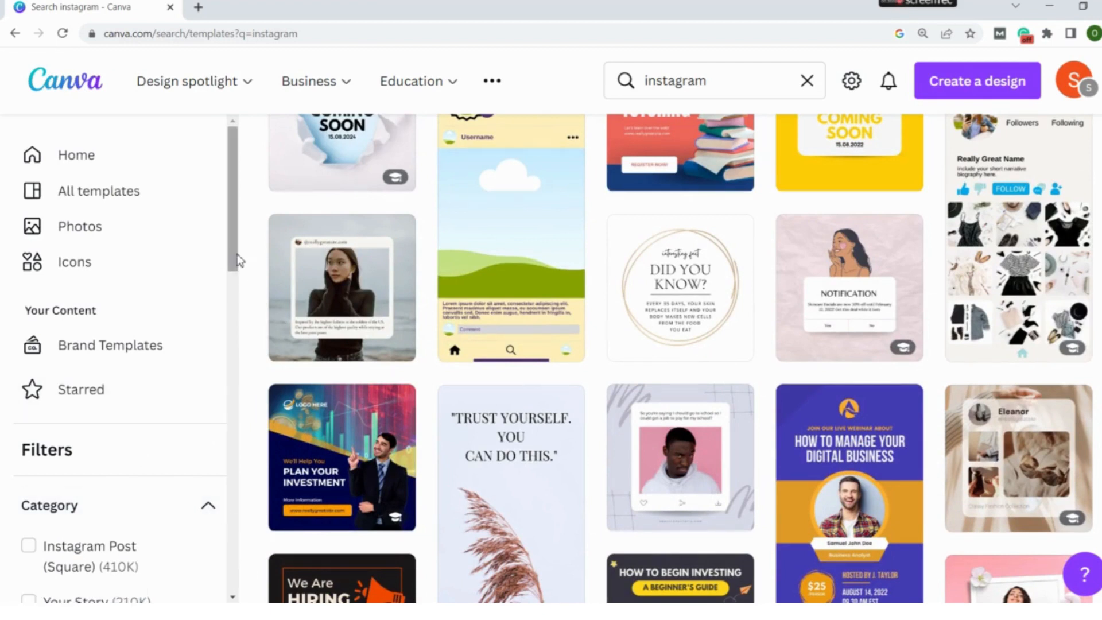
{"action": "left_click_drag", "start_coordinate": [236, 260], "coordinate": [246, 380]}
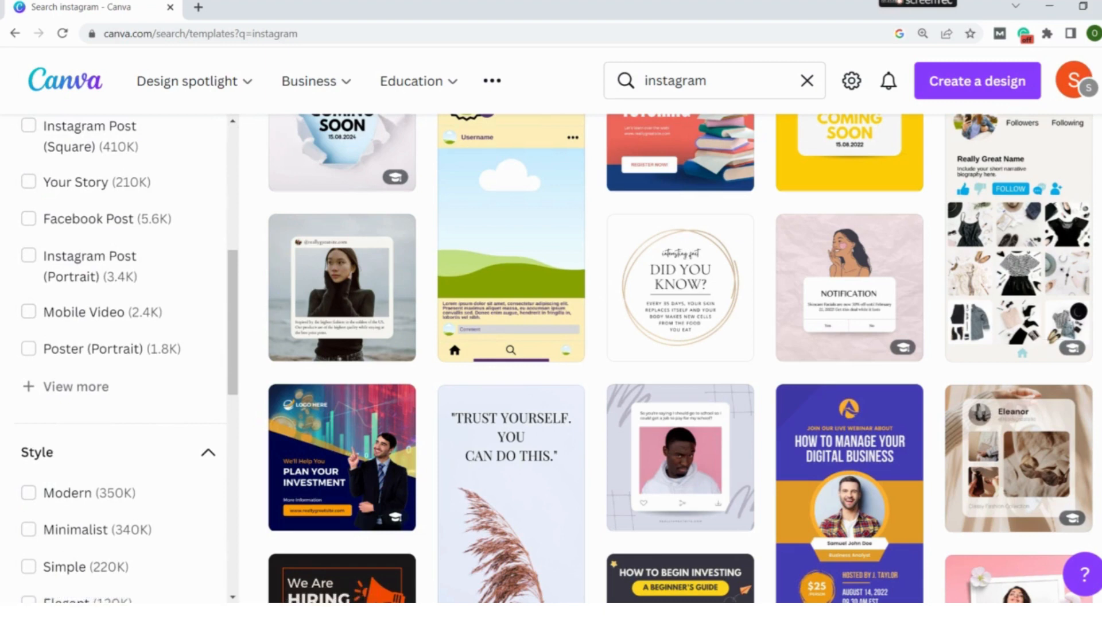
{"action": "scroll", "coordinate": [680, 357], "scroll_direction": "down", "scroll_amount": 8}
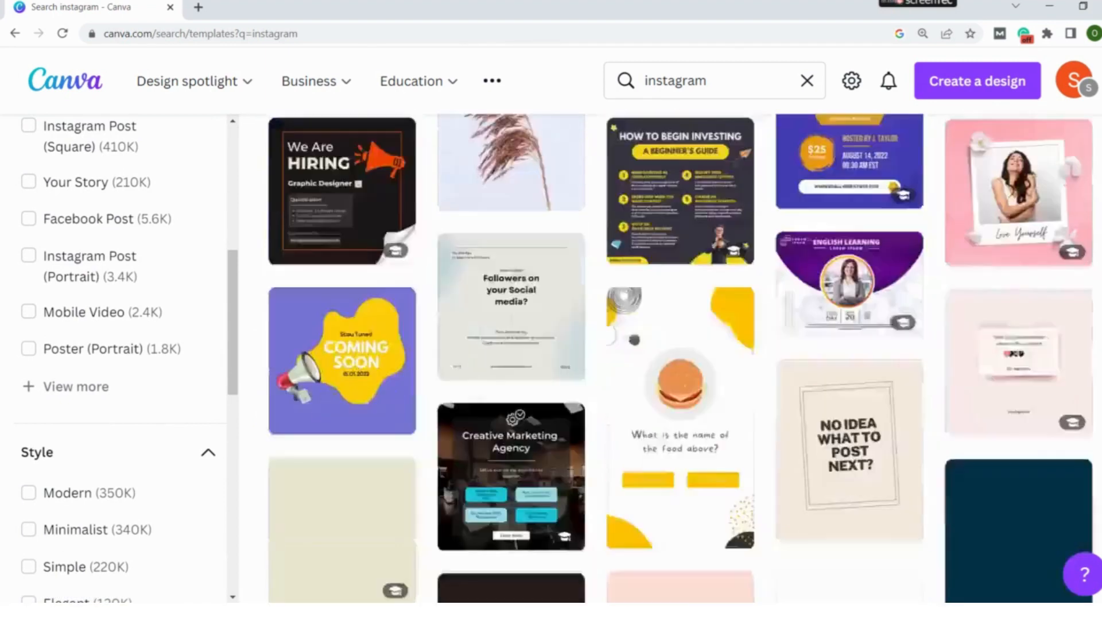
{"action": "scroll", "coordinate": [680, 357], "scroll_direction": "down", "scroll_amount": 2}
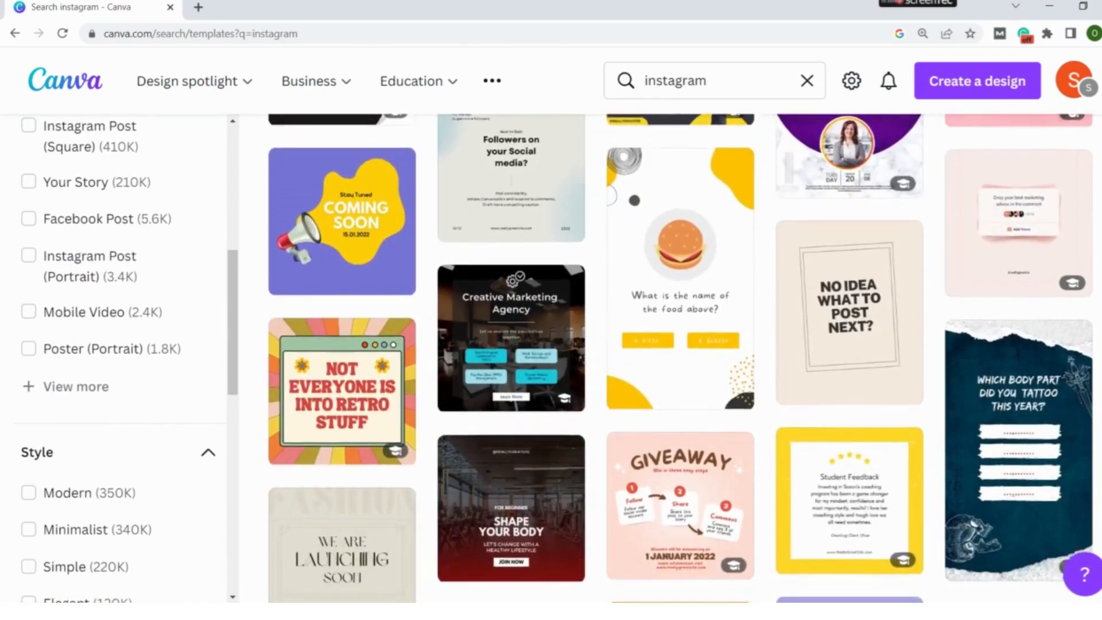
{"action": "scroll", "coordinate": [680, 357], "scroll_direction": "down", "scroll_amount": 10}
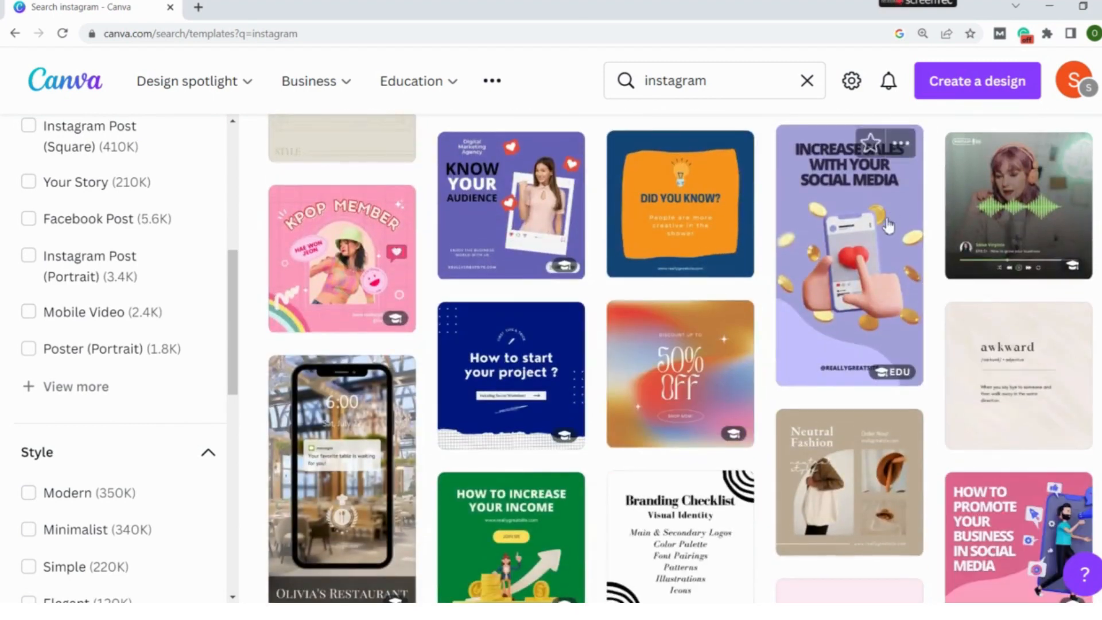
{"action": "left_click", "coordinate": [880, 236]}
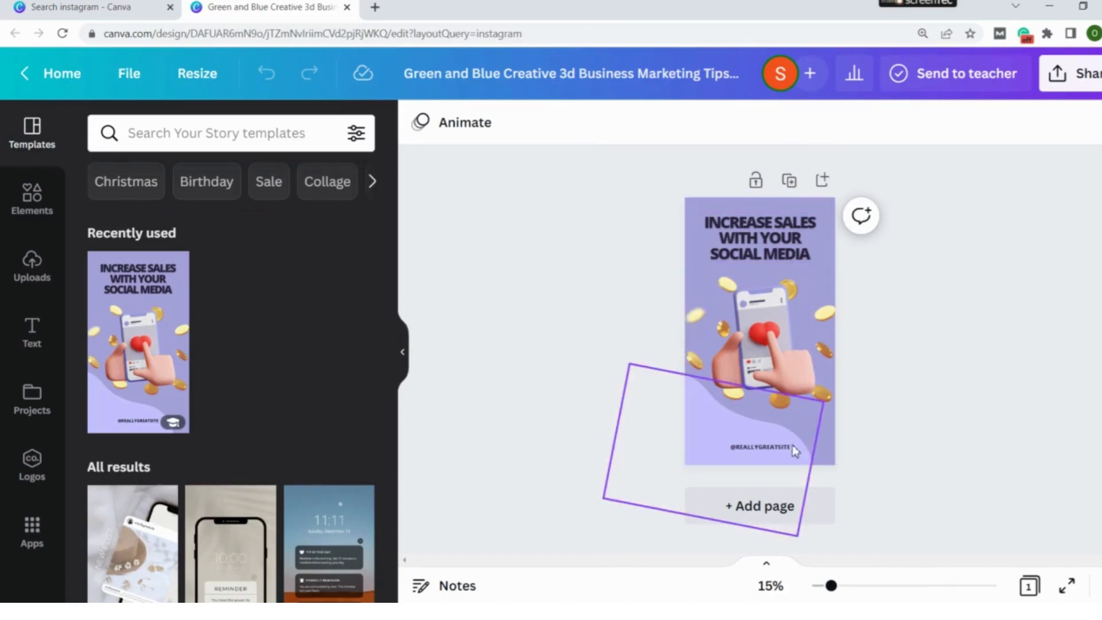
Add a second page and apply the "New Collection Sale 30% Off" template to it
{"action": "left_click", "coordinate": [786, 505]}
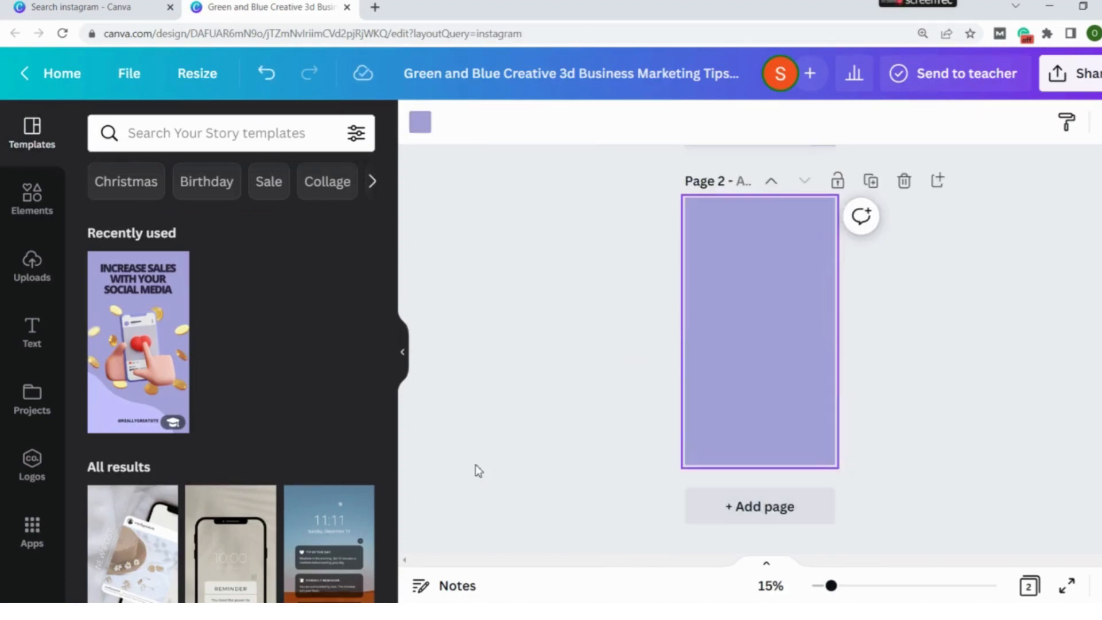
{"action": "left_click_drag", "start_coordinate": [389, 294], "coordinate": [390, 426]}
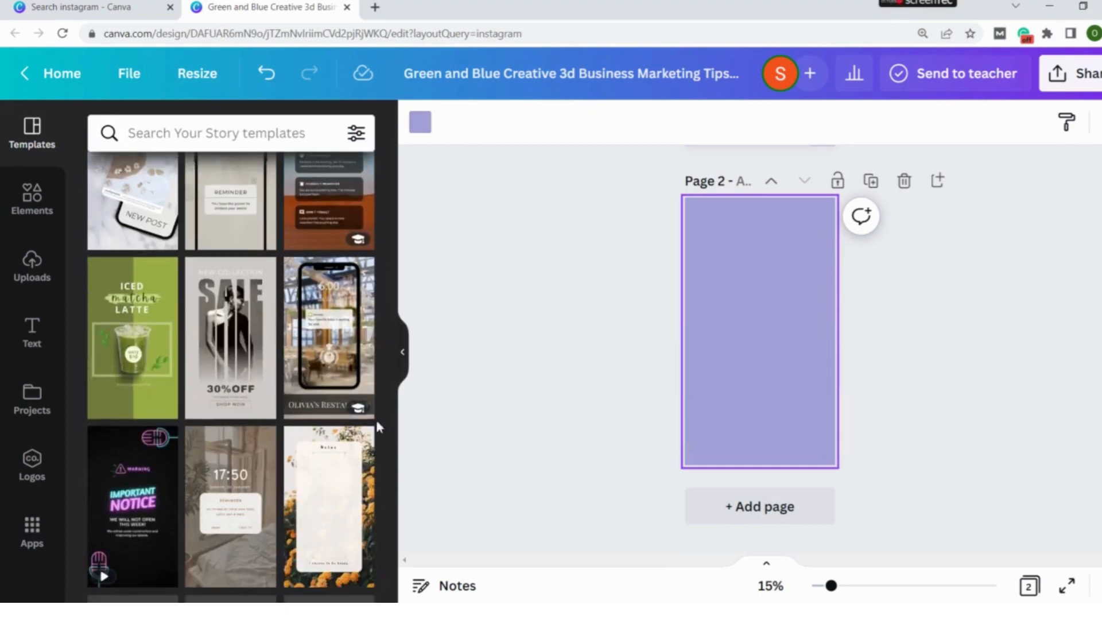
{"action": "left_click", "coordinate": [251, 360]}
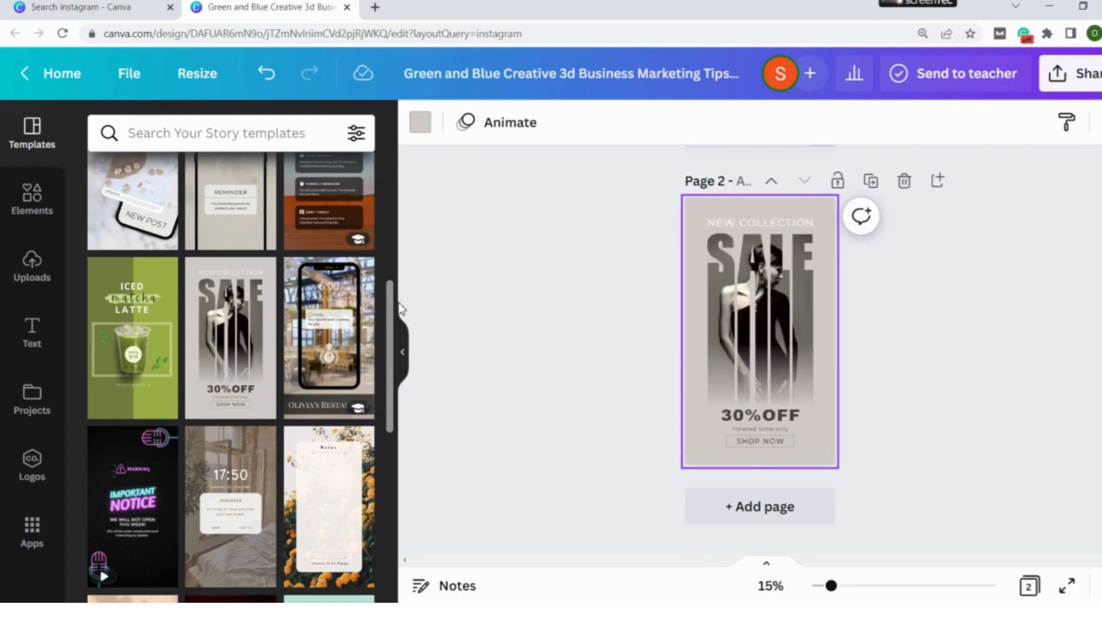
Add a third page and apply the dark, foggy "Lonely" music player template to it
{"action": "left_click_drag", "start_coordinate": [390, 309], "coordinate": [388, 474]}
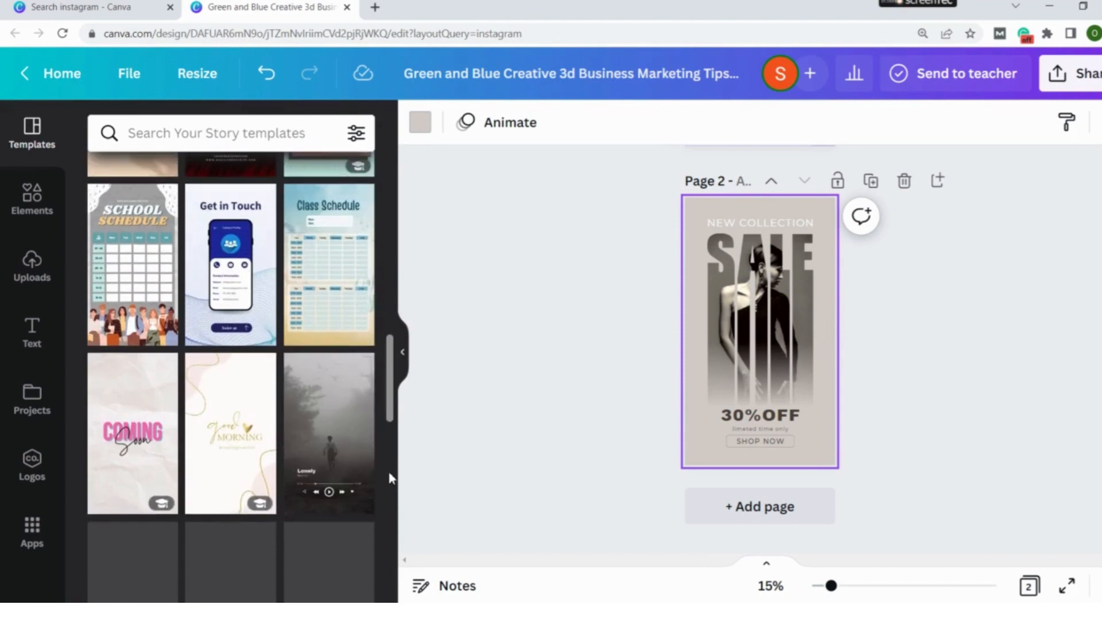
{"action": "left_click", "coordinate": [752, 509]}
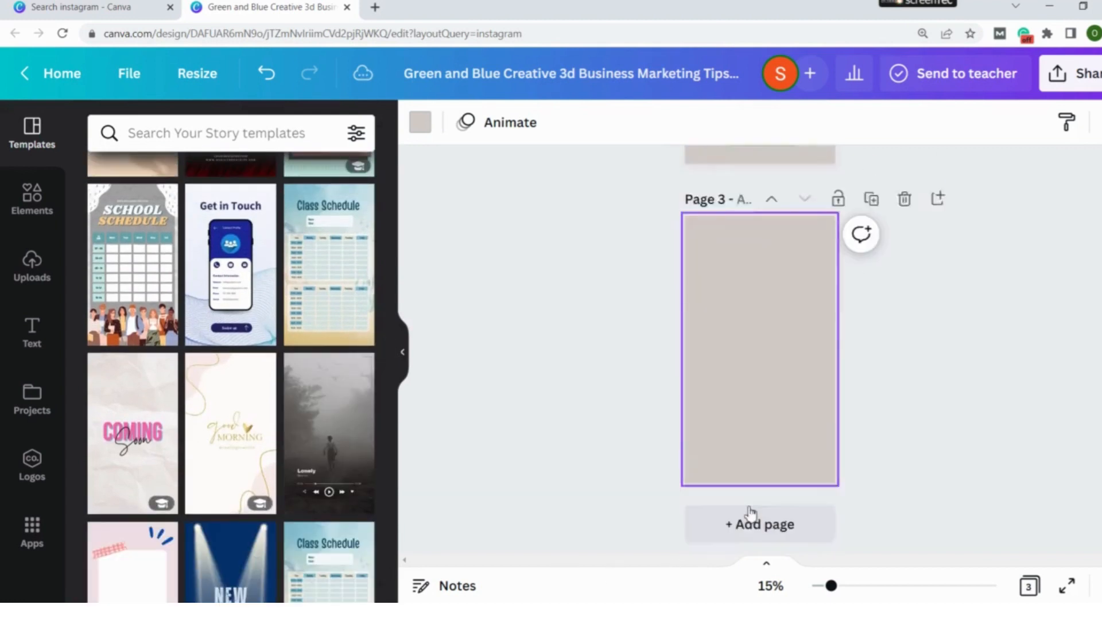
{"action": "left_click", "coordinate": [347, 442]}
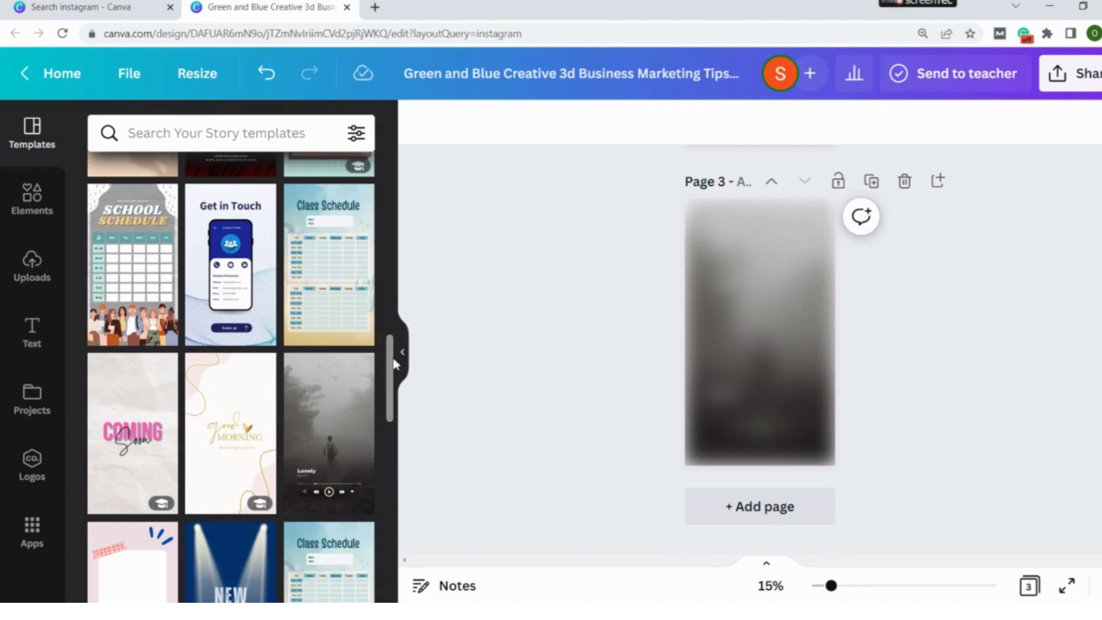
Add a fourth page and apply the purple "Marketing Process" steps template to it
{"action": "left_click_drag", "start_coordinate": [392, 364], "coordinate": [407, 448]}
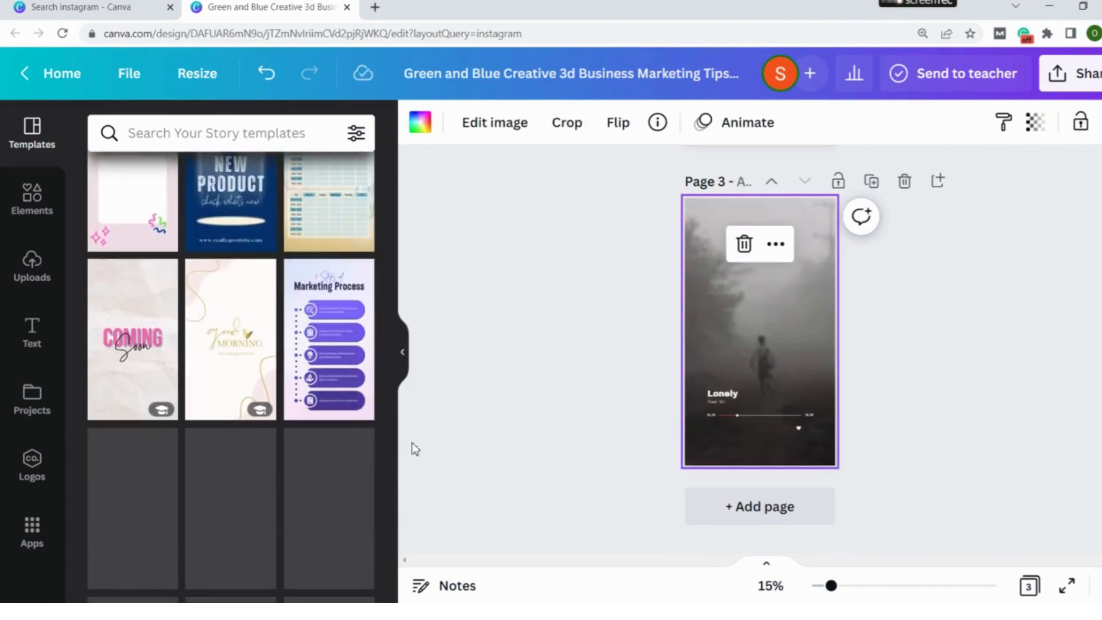
{"action": "left_click", "coordinate": [746, 525]}
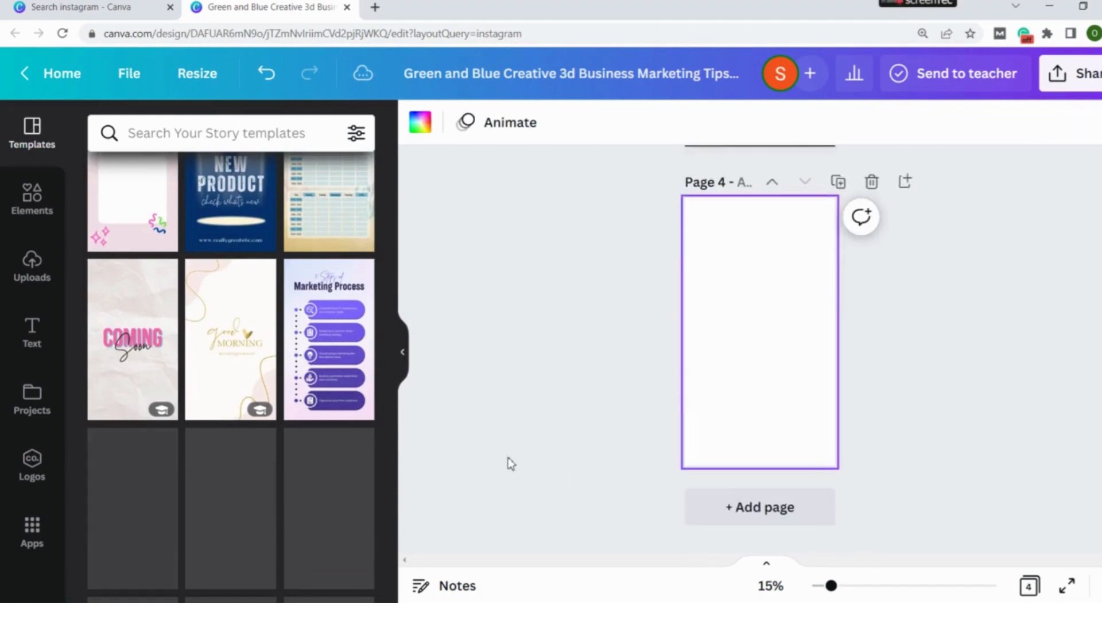
{"action": "left_click", "coordinate": [344, 382]}
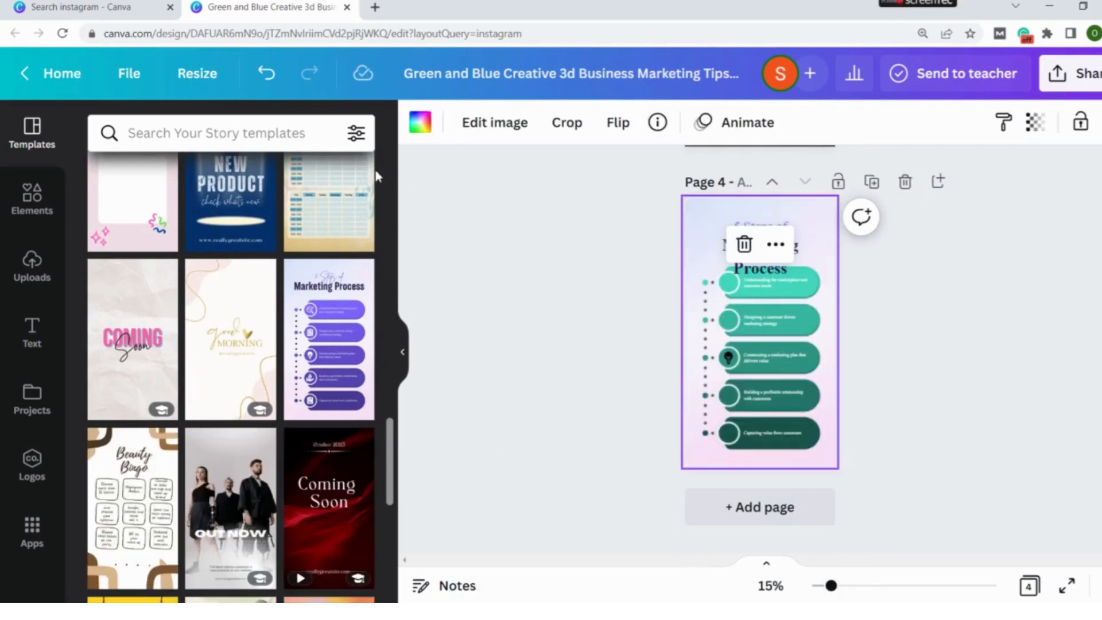
Search the story templates for "pastel character"
{"action": "left_click", "coordinate": [314, 130]}
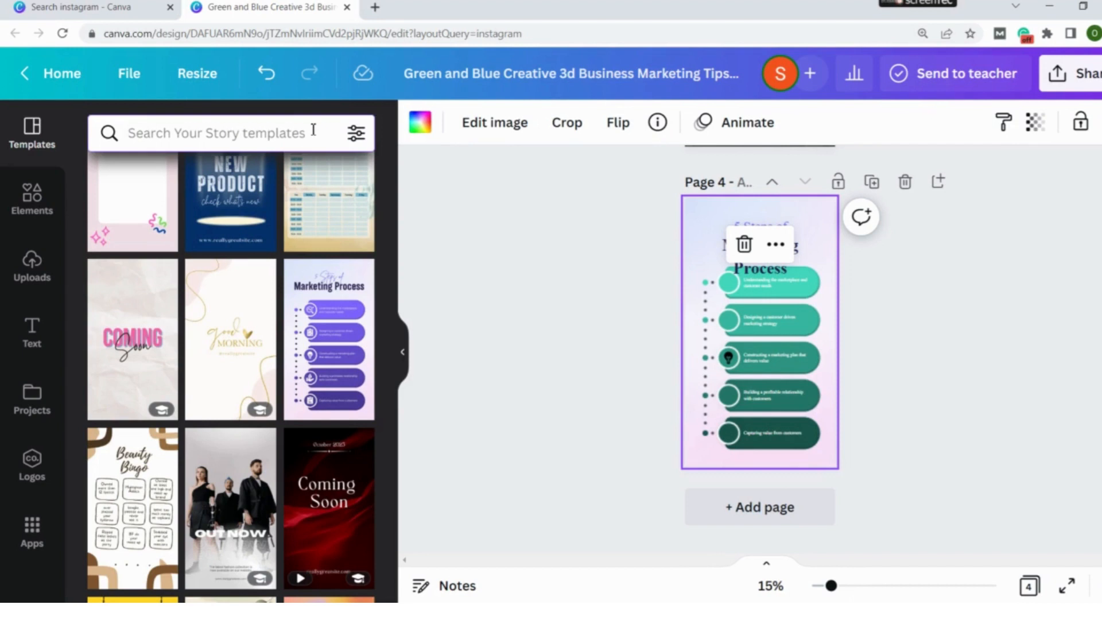
{"action": "type", "text": "pa"}
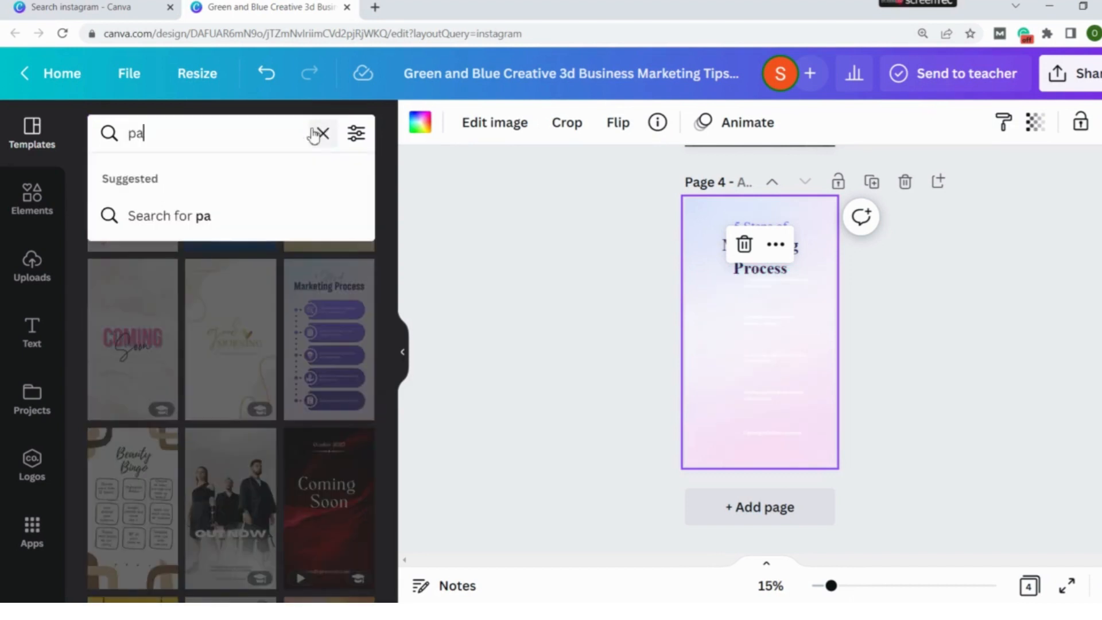
{"action": "type", "text": "stel c"}
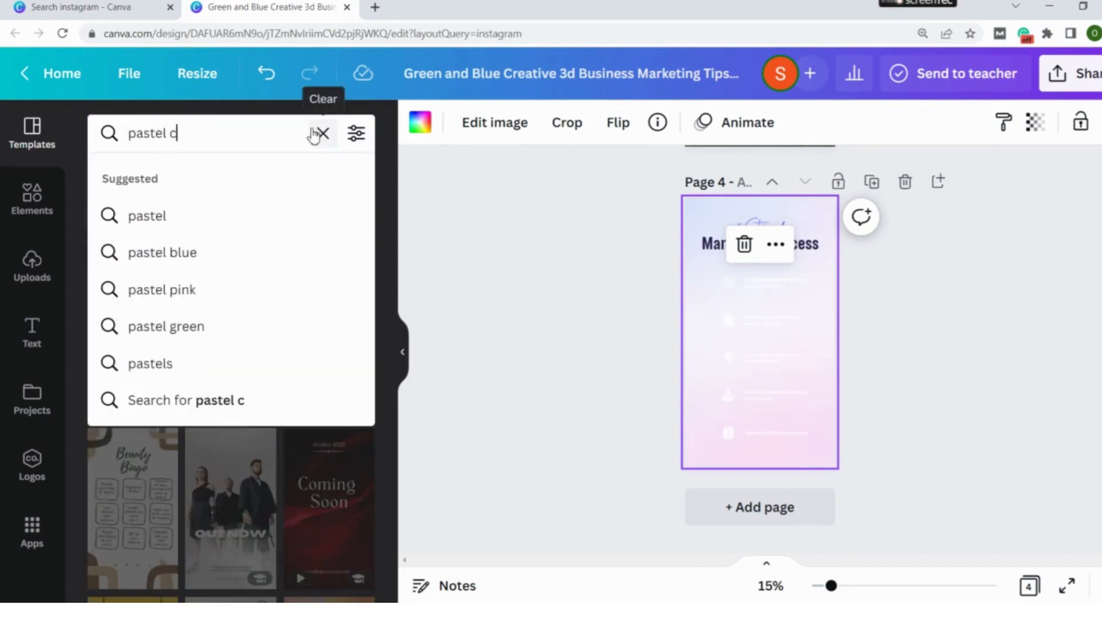
{"action": "type", "text": "har"}
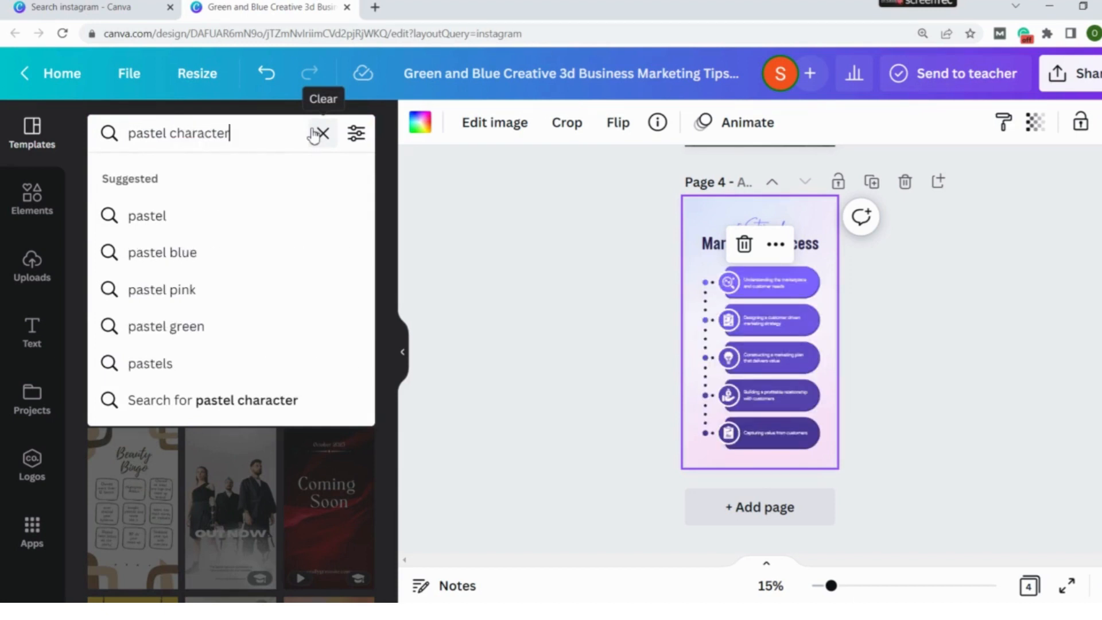
{"action": "type", "text": "acter"}
{"action": "key", "text": "Return"}
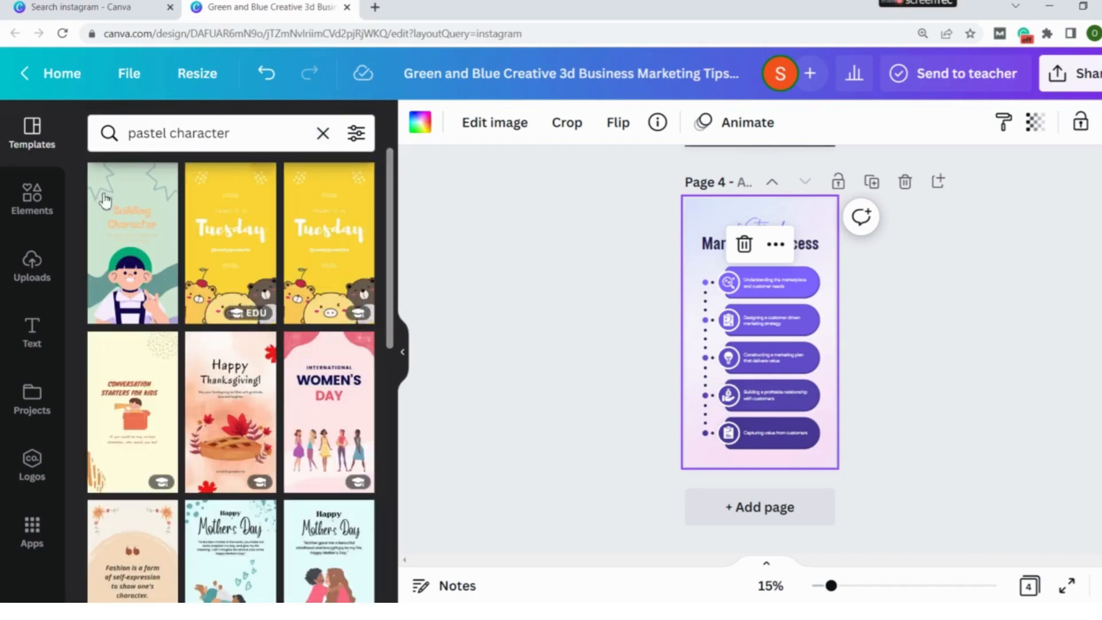
Search the design elements for "pastel character" and limit the results to graphics
{"action": "left_click", "coordinate": [34, 198]}
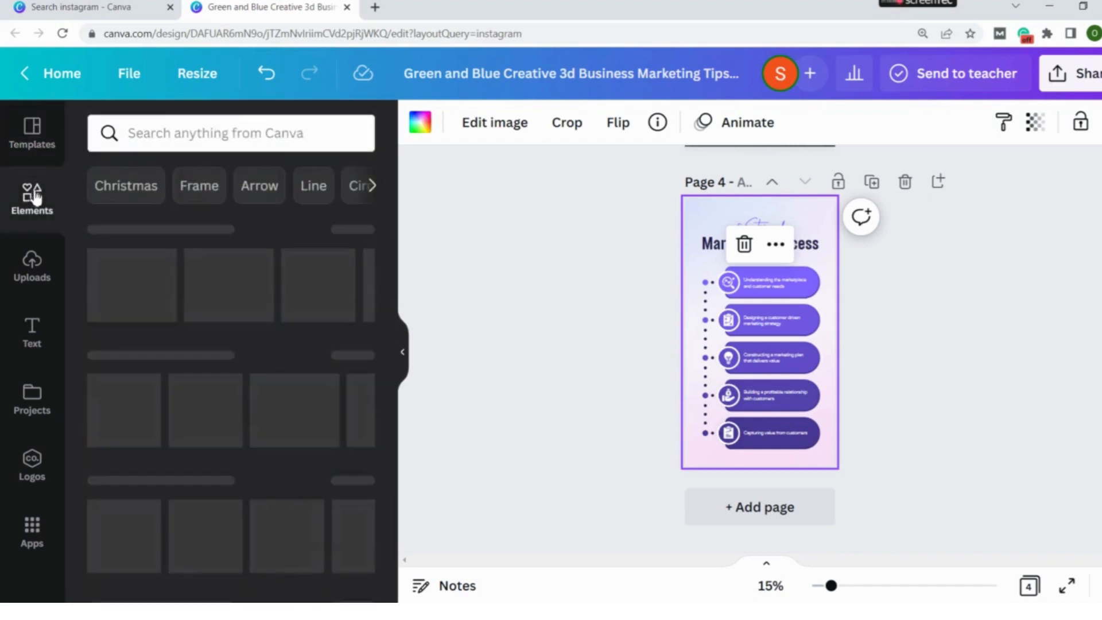
{"action": "left_click", "coordinate": [192, 127]}
{"action": "type", "text": "pas"}
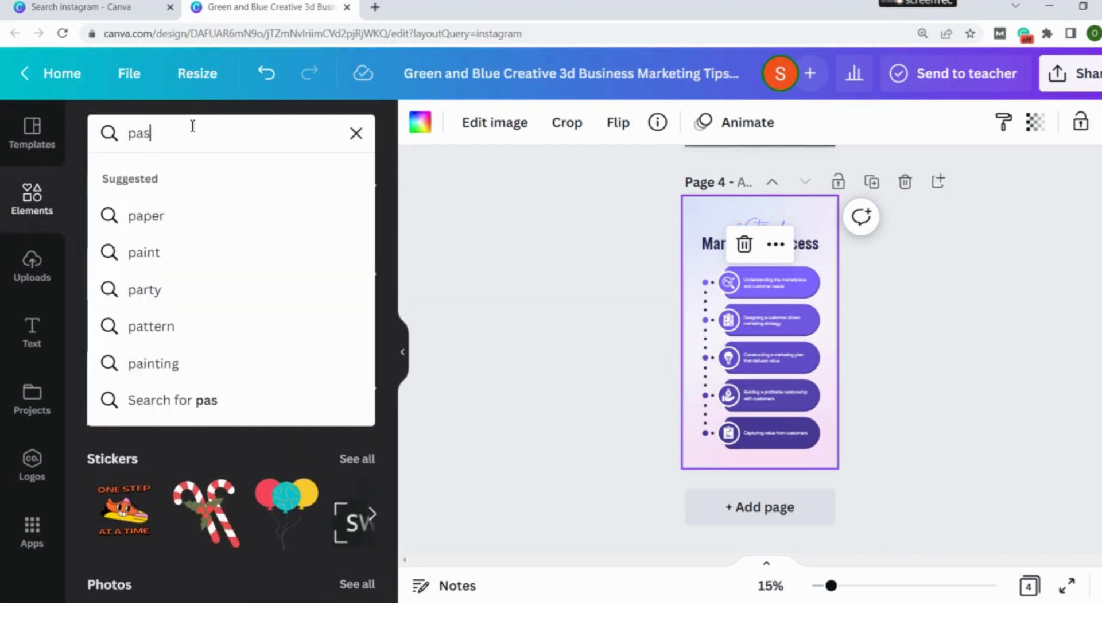
{"action": "type", "text": "tel char"}
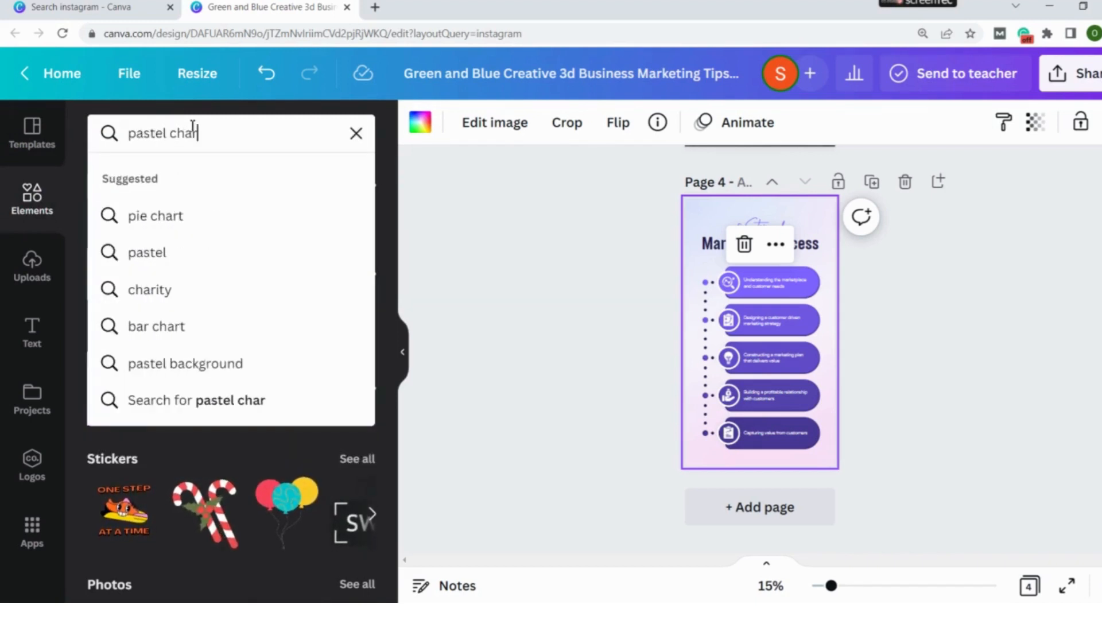
{"action": "type", "text": "acter"}
{"action": "key", "text": "Return"}
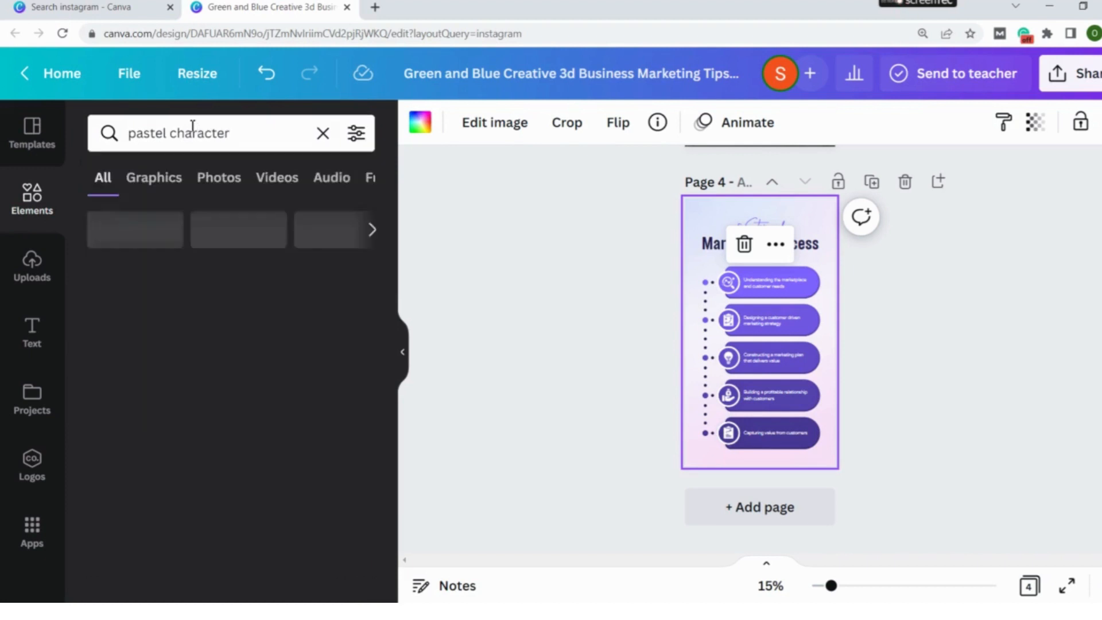
{"action": "left_click", "coordinate": [172, 179]}
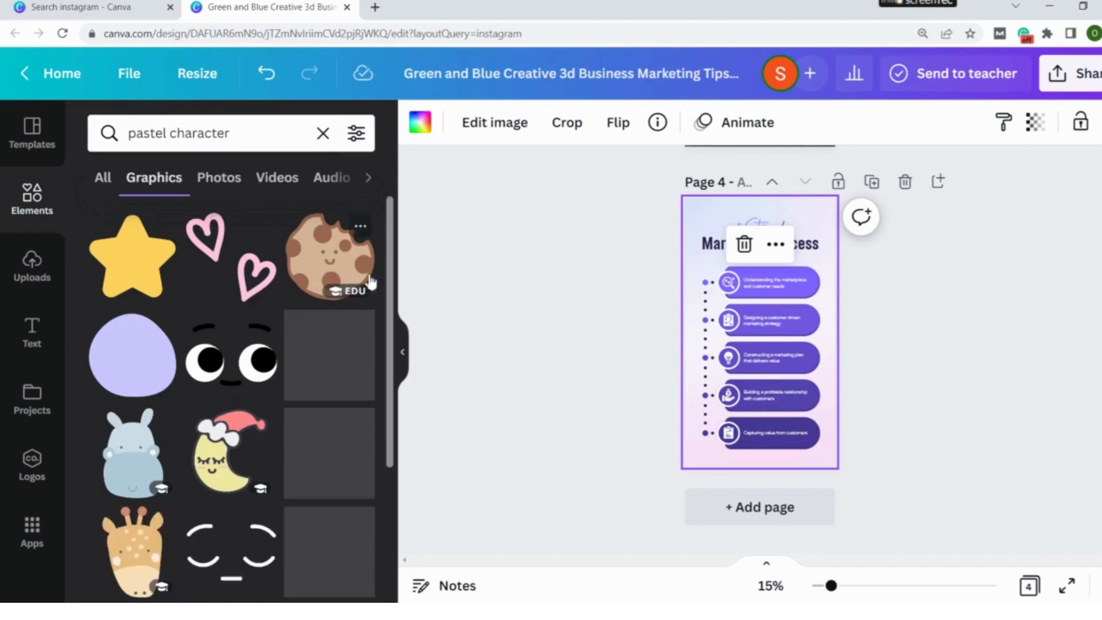
{"action": "scroll", "coordinate": [390, 282], "scroll_direction": "down", "scroll_amount": 1}
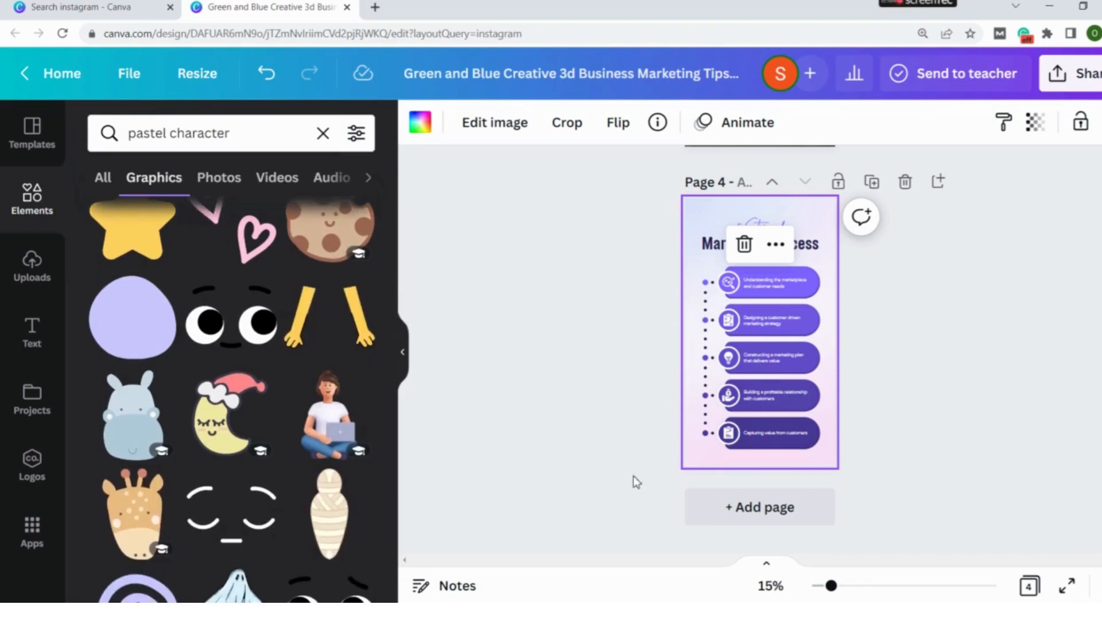
Add a fifth page and place the graphic of the seated woman with a laptop on it
{"action": "left_click", "coordinate": [720, 508]}
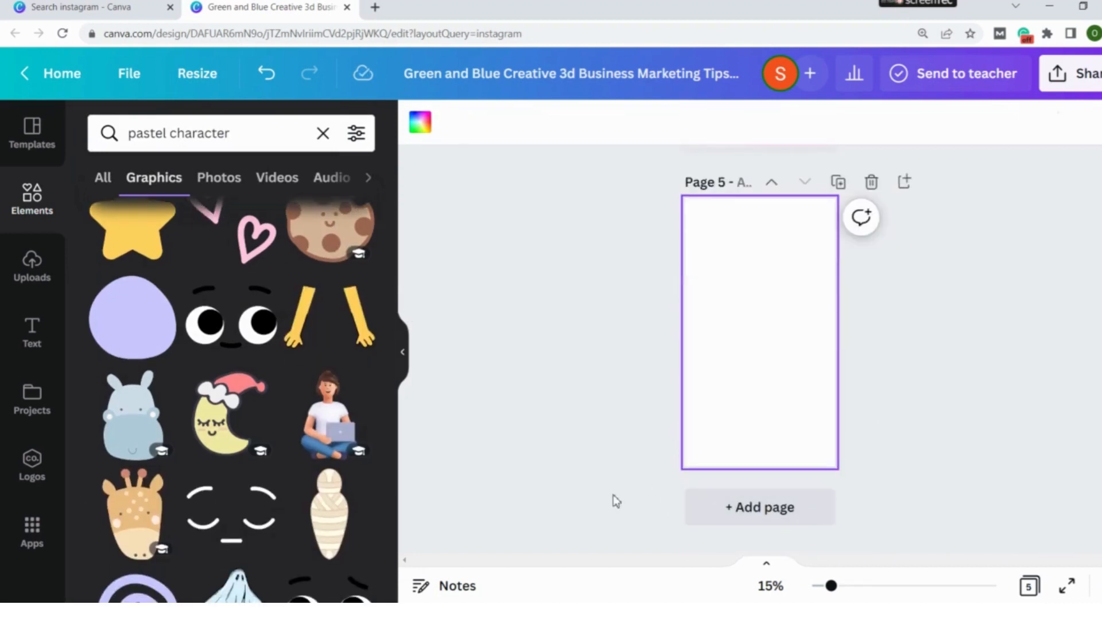
{"action": "left_click", "coordinate": [332, 408]}
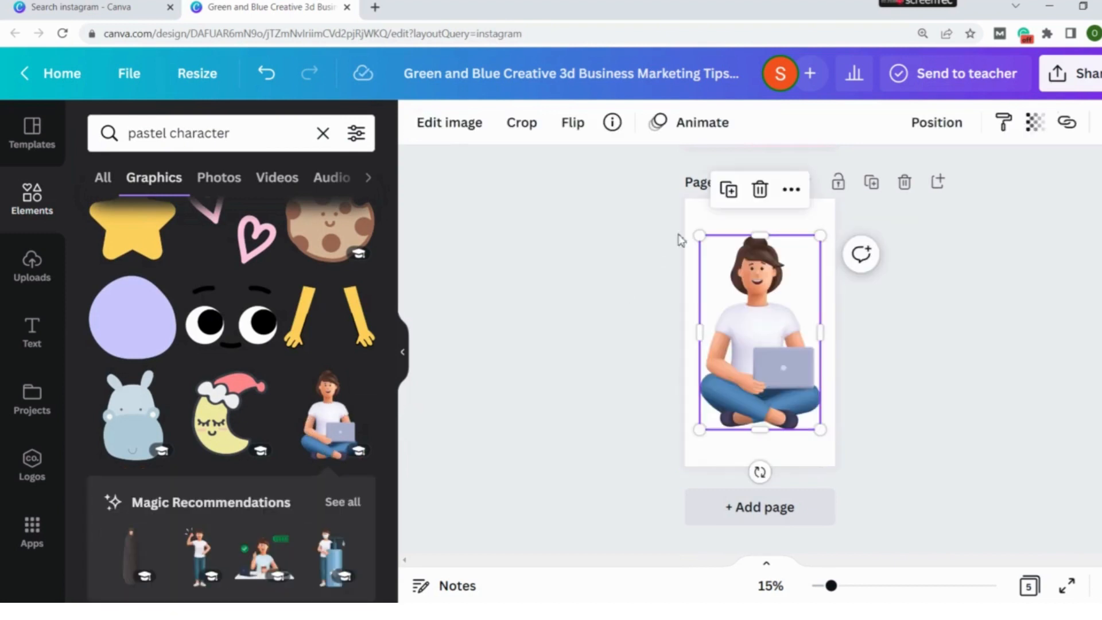
Set the fifth page's background to the muted lavender document colour
{"action": "left_click", "coordinate": [702, 225]}
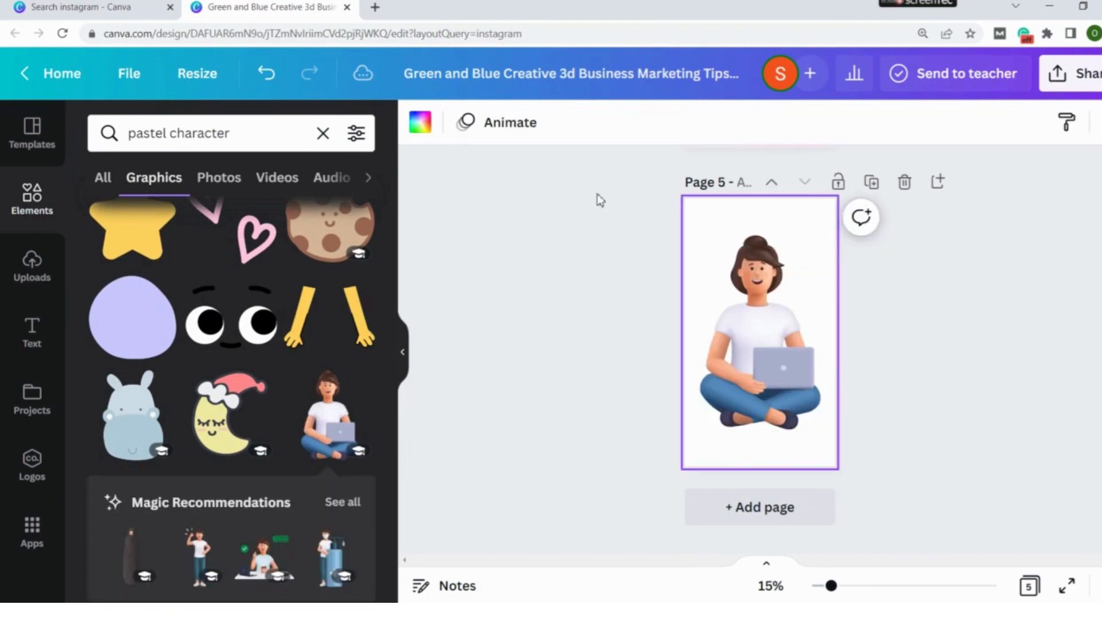
{"action": "left_click", "coordinate": [421, 124]}
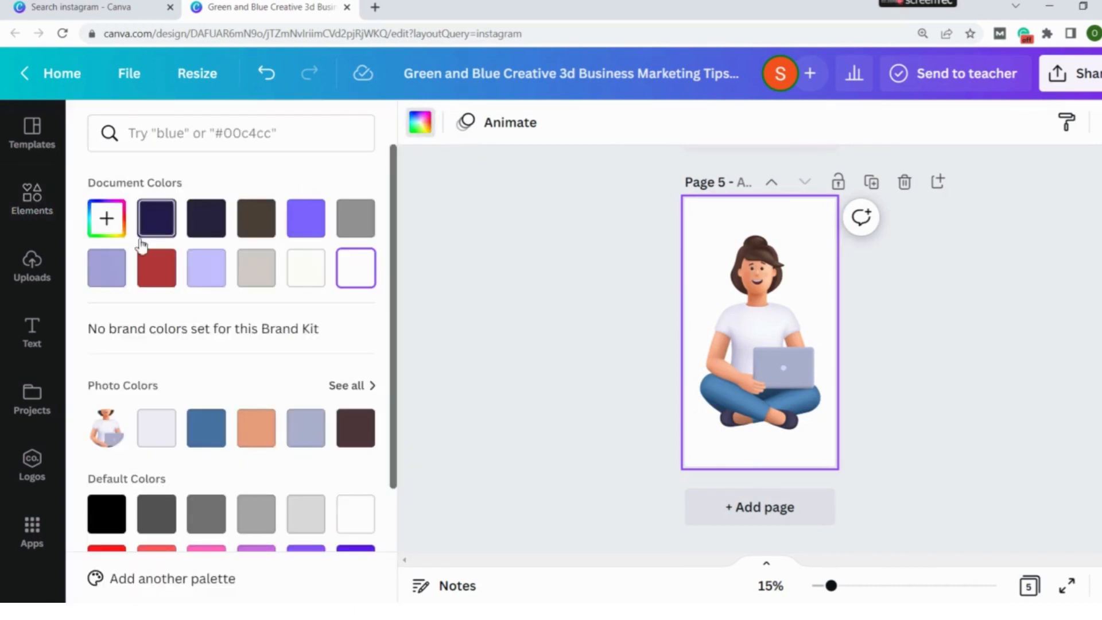
{"action": "left_click", "coordinate": [109, 277]}
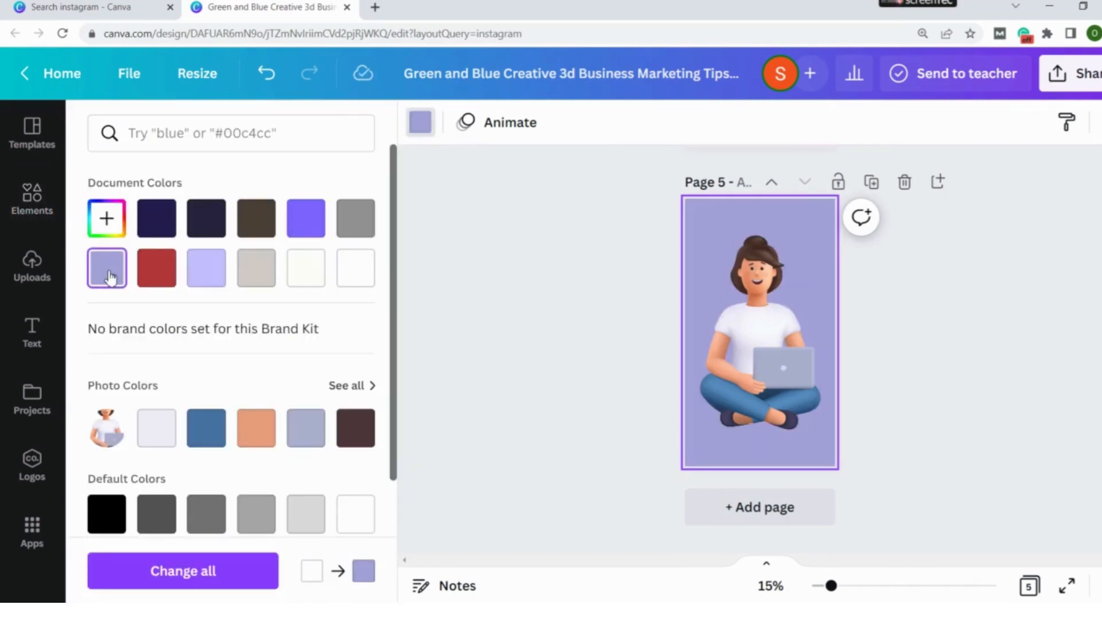
Add a sixth page and list more elements by the creator of the recently used seated woman graphic
{"action": "left_click", "coordinate": [739, 514]}
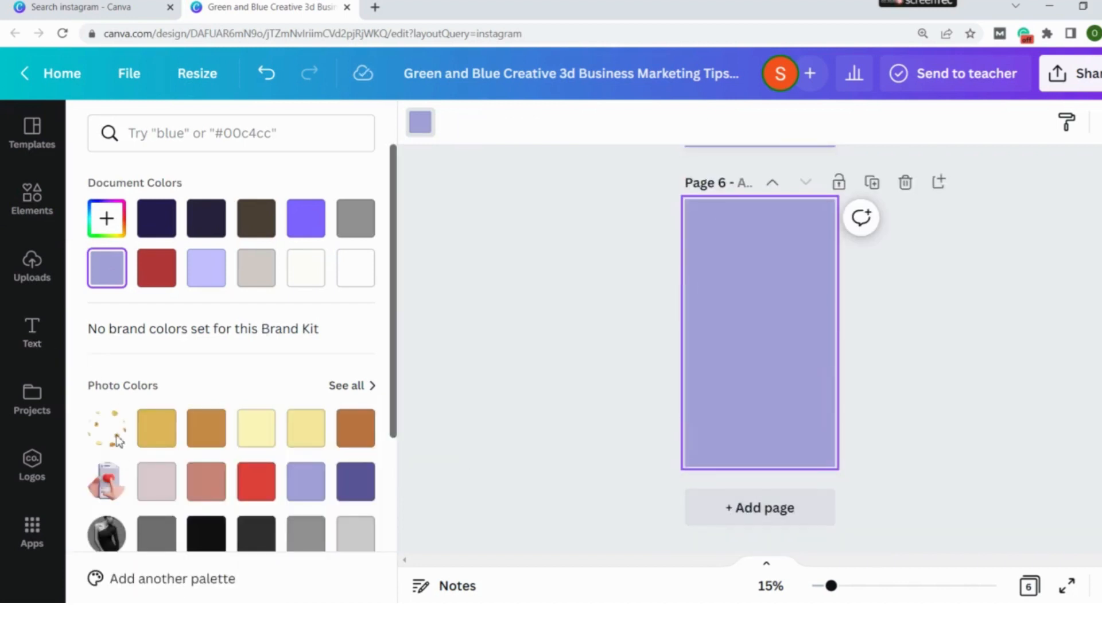
{"action": "left_click", "coordinate": [31, 199]}
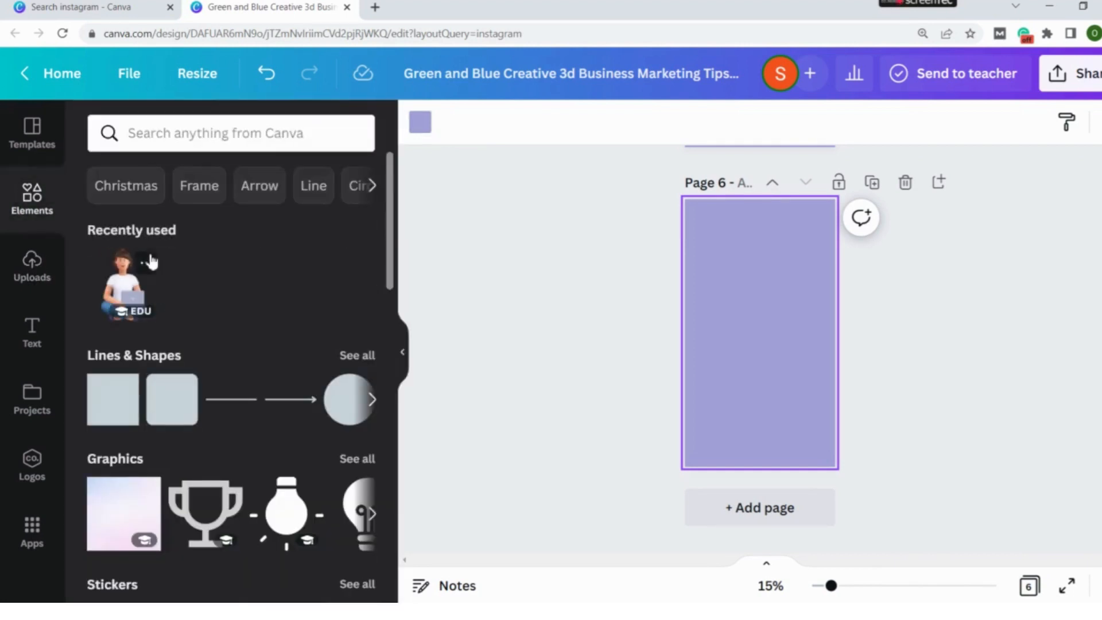
{"action": "left_click", "coordinate": [147, 264]}
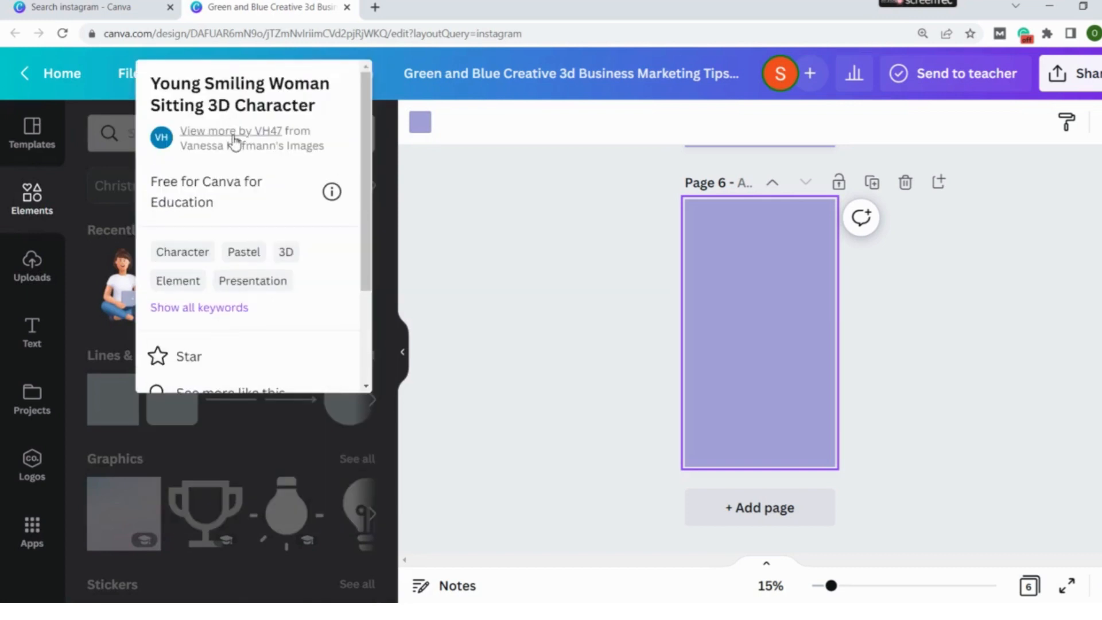
{"action": "left_click", "coordinate": [235, 133]}
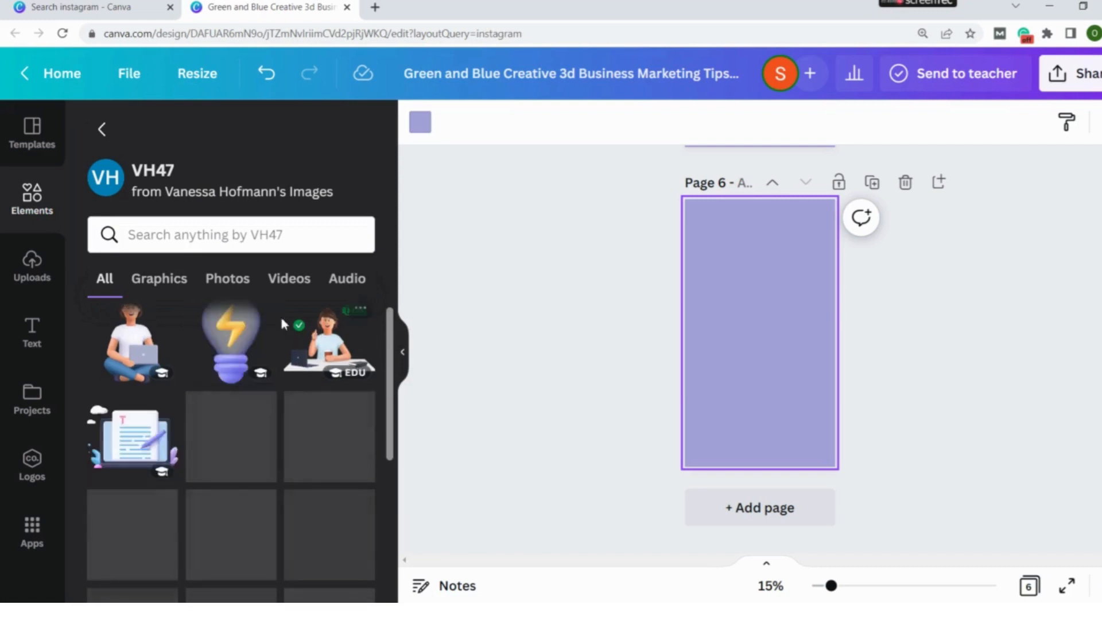
Place the lightning light bulb and the phone with a pink chat bubble on the sixth page, shrinking them to the upper right and middle left
{"action": "left_click", "coordinate": [248, 339]}
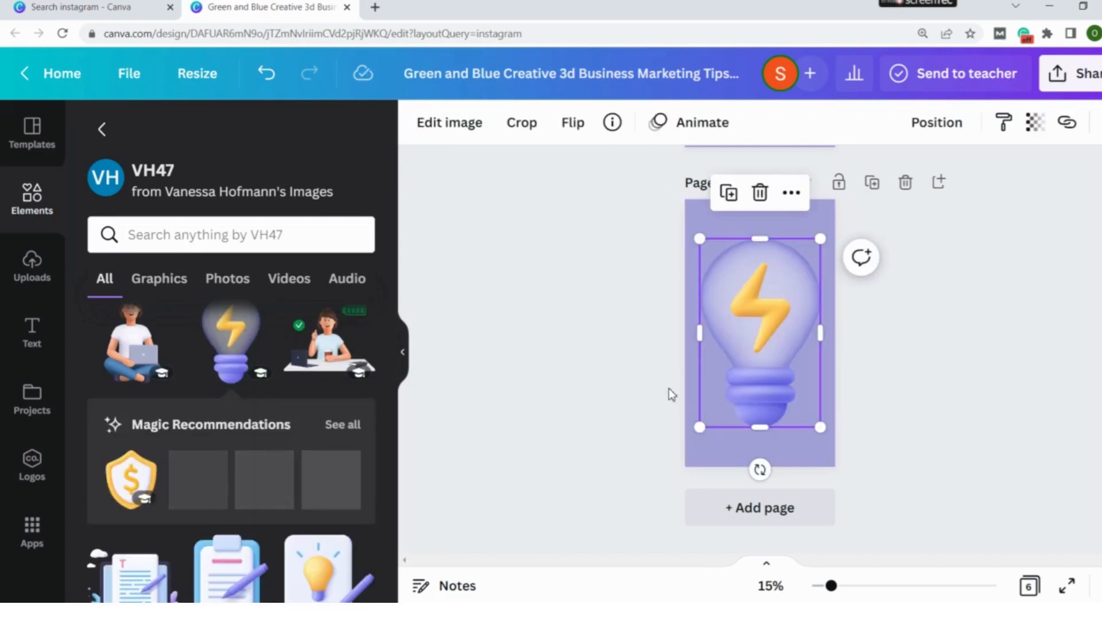
{"action": "left_click_drag", "start_coordinate": [717, 409], "coordinate": [772, 315]}
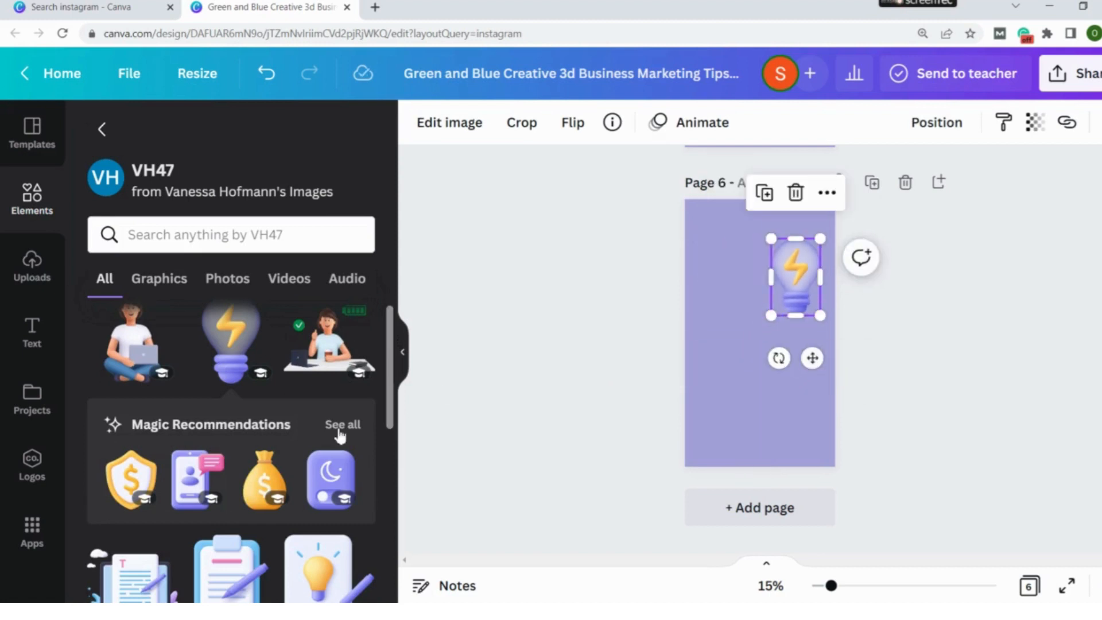
{"action": "left_click", "coordinate": [198, 476]}
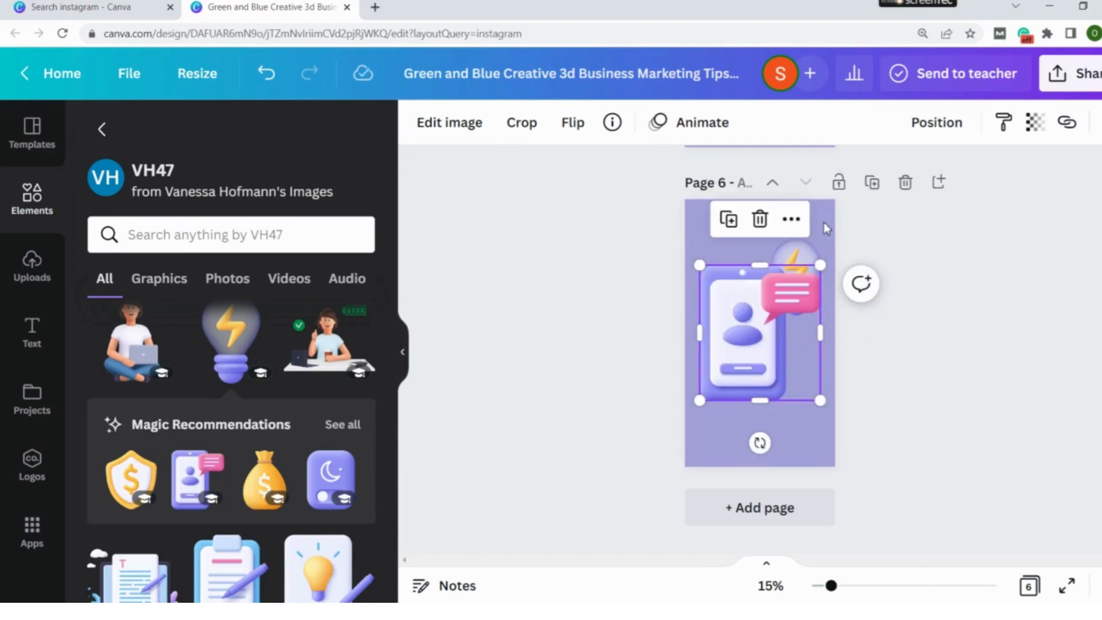
{"action": "left_click_drag", "start_coordinate": [822, 269], "coordinate": [760, 333]}
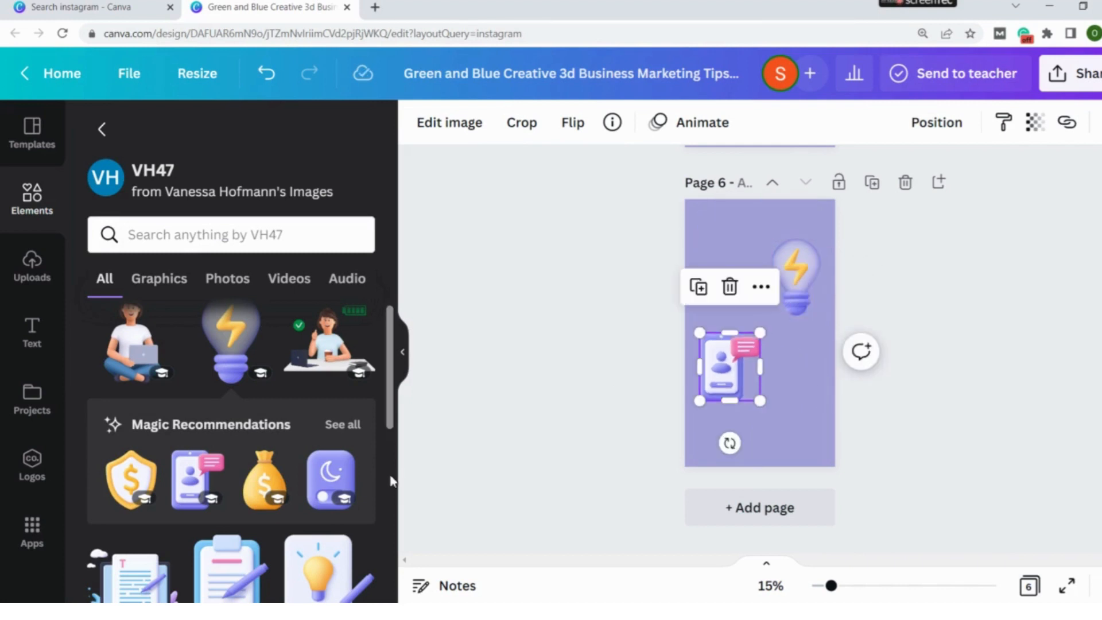
Add the clipboard and purple gear graphics, shrinking the clipboard beside the phone and the gear beside the light bulb
{"action": "left_click", "coordinate": [266, 591]}
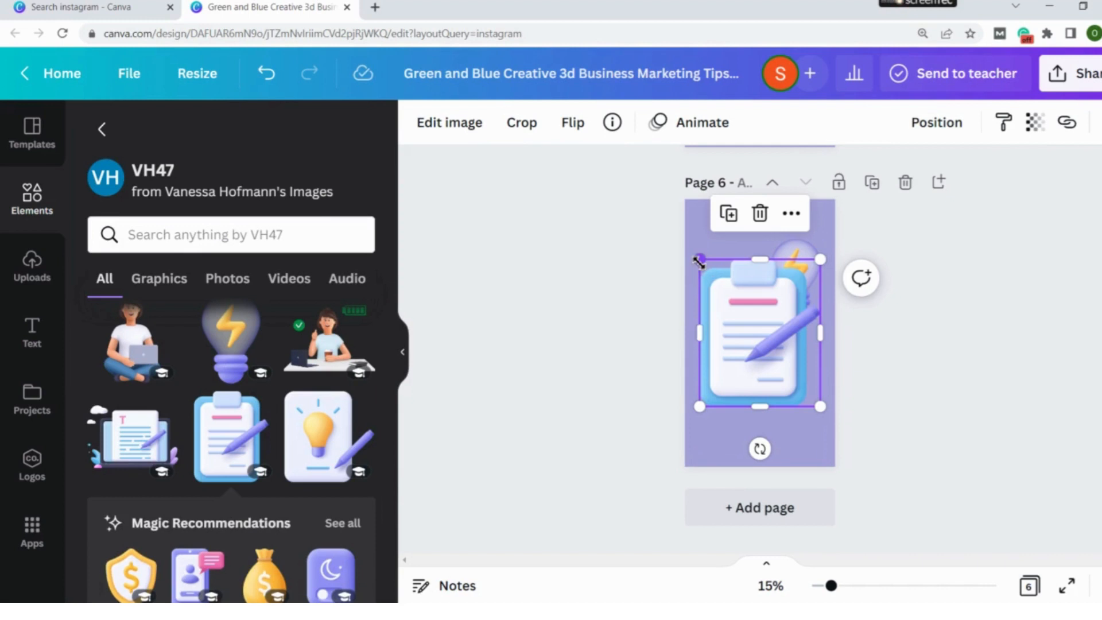
{"action": "left_click_drag", "start_coordinate": [720, 282], "coordinate": [768, 340]}
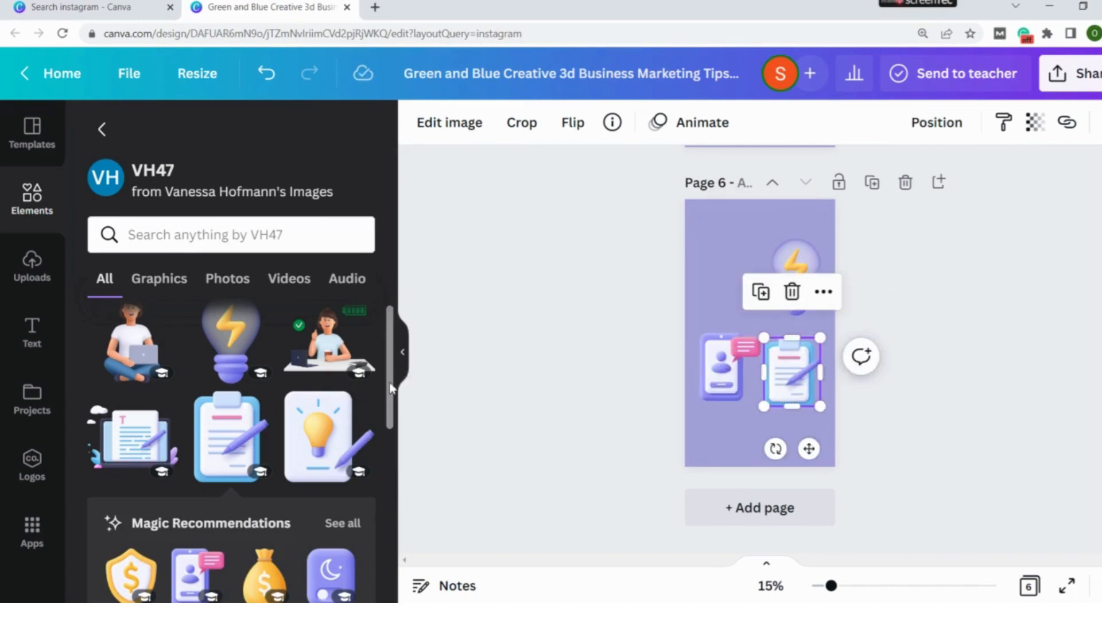
{"action": "scroll", "coordinate": [391, 388], "scroll_direction": "down", "scroll_amount": 4}
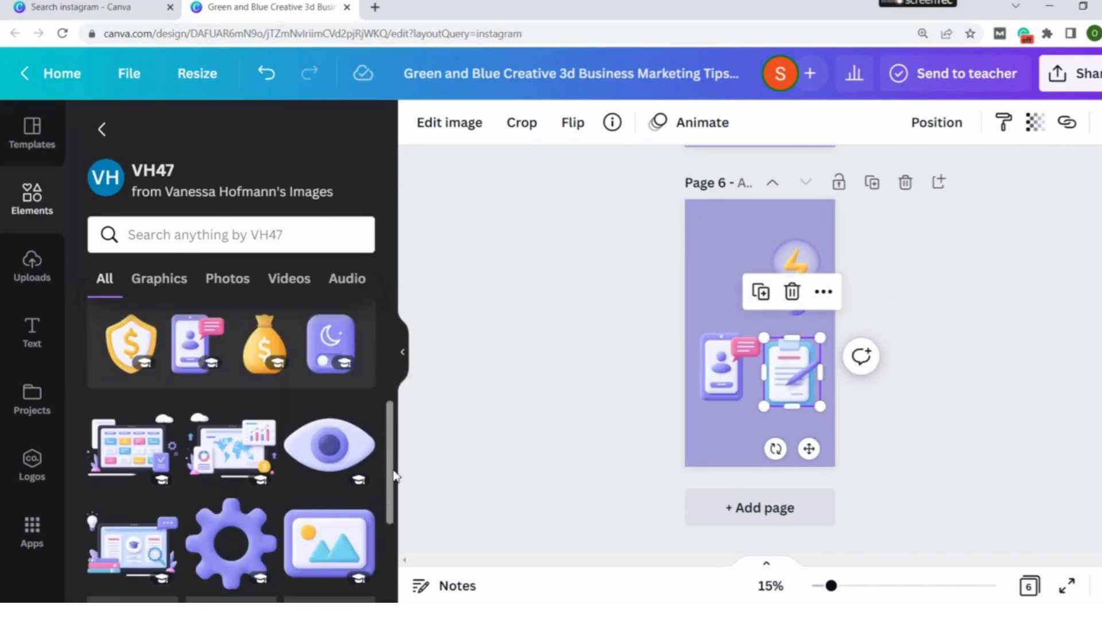
{"action": "left_click", "coordinate": [231, 542]}
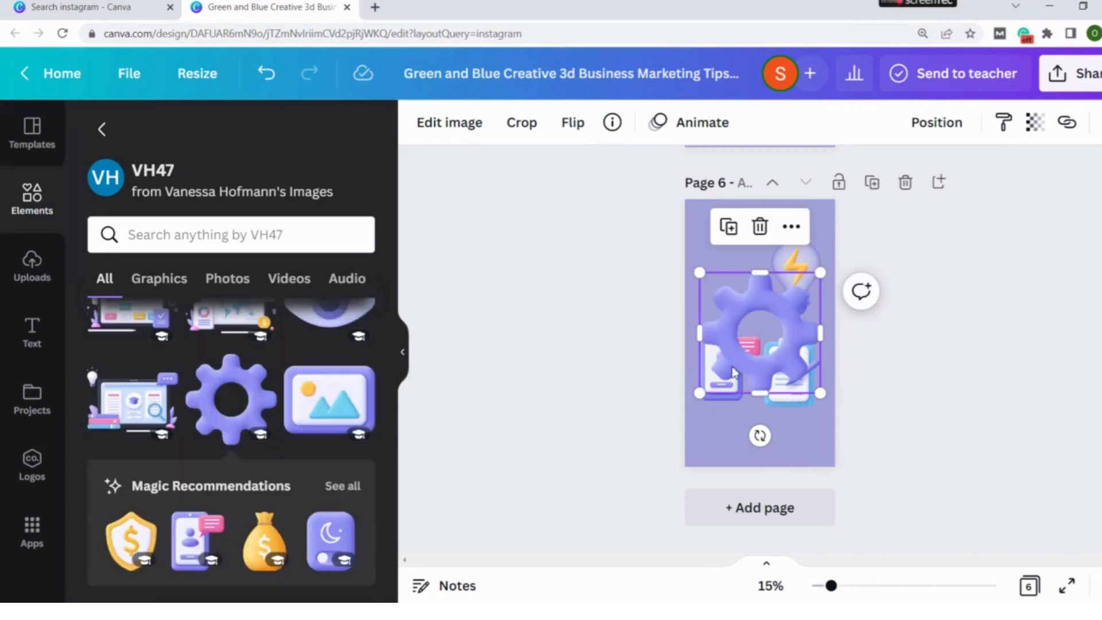
{"action": "left_click_drag", "start_coordinate": [724, 343], "coordinate": [744, 280]}
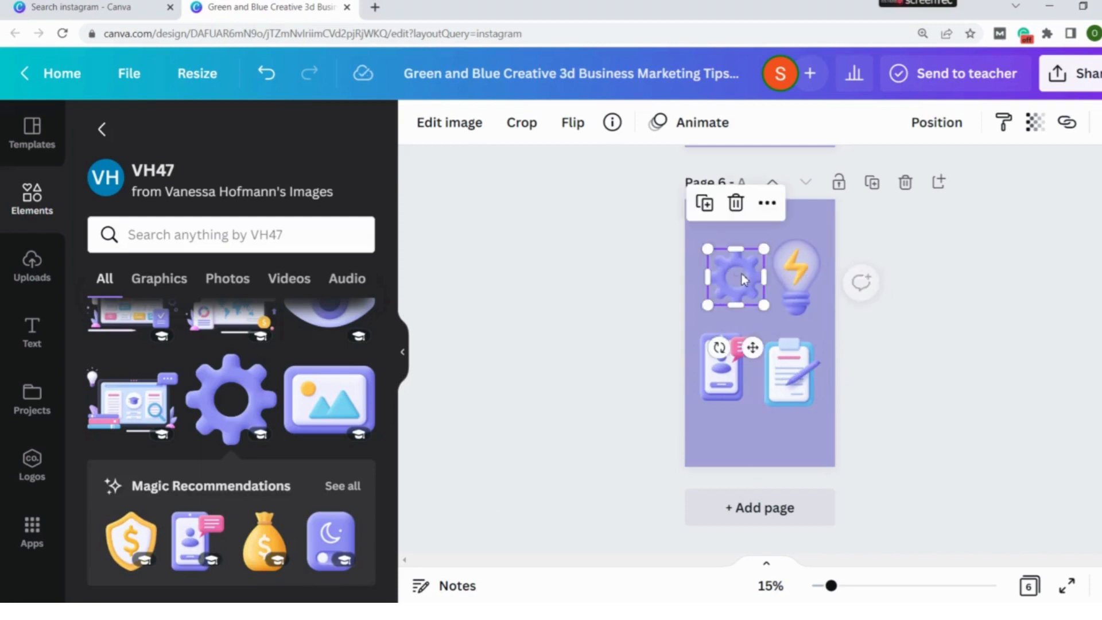
Add a seventh page and search all design elements for "Frame"
{"action": "left_click", "coordinate": [791, 516]}
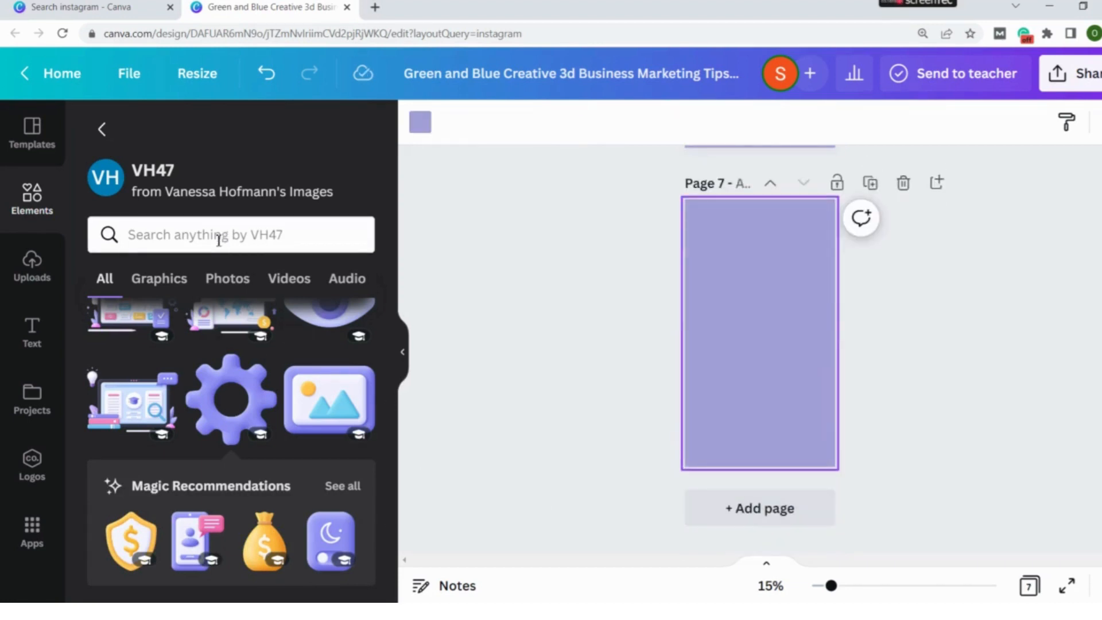
{"action": "left_click", "coordinate": [101, 128]}
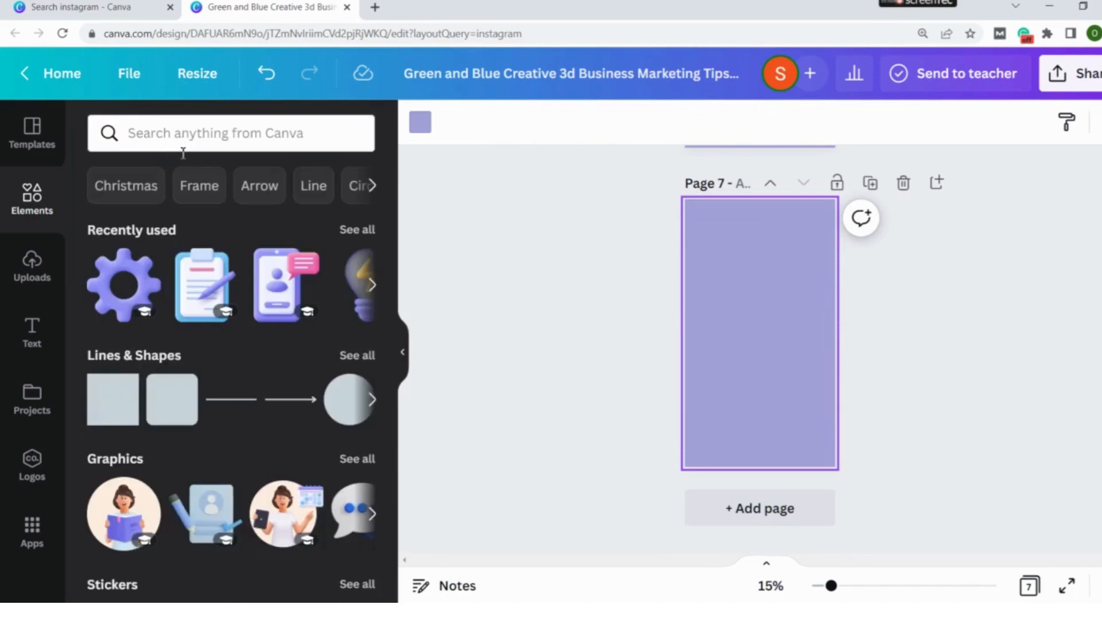
{"action": "left_click", "coordinate": [191, 185]}
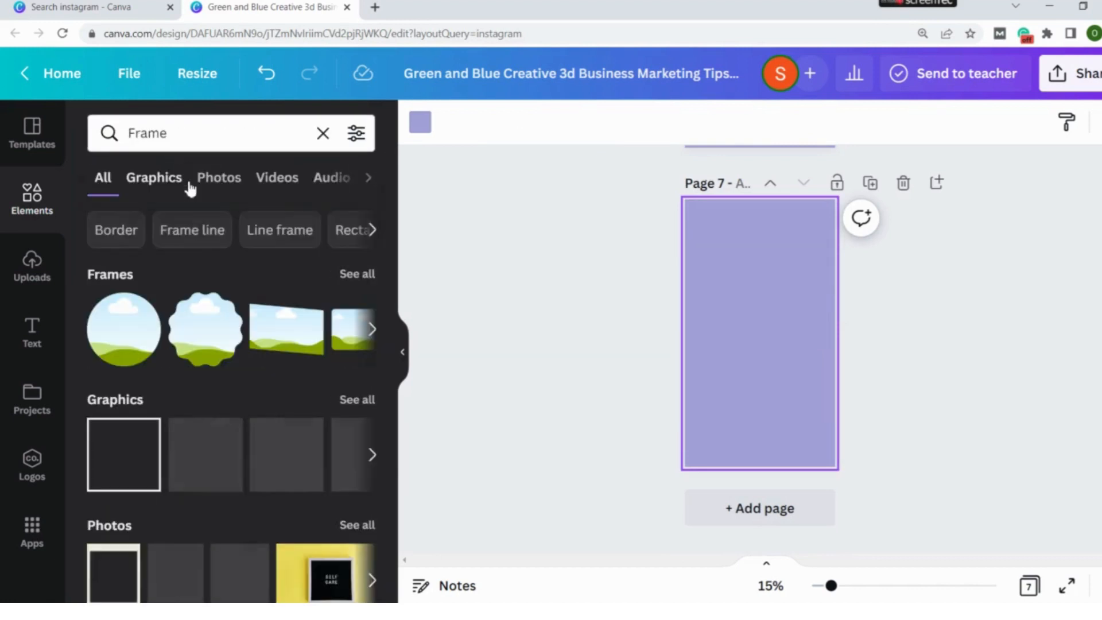
Place the ornate gold picture frame photo on the seventh page and enlarge it to the page's full width
{"action": "left_click", "coordinate": [252, 560]}
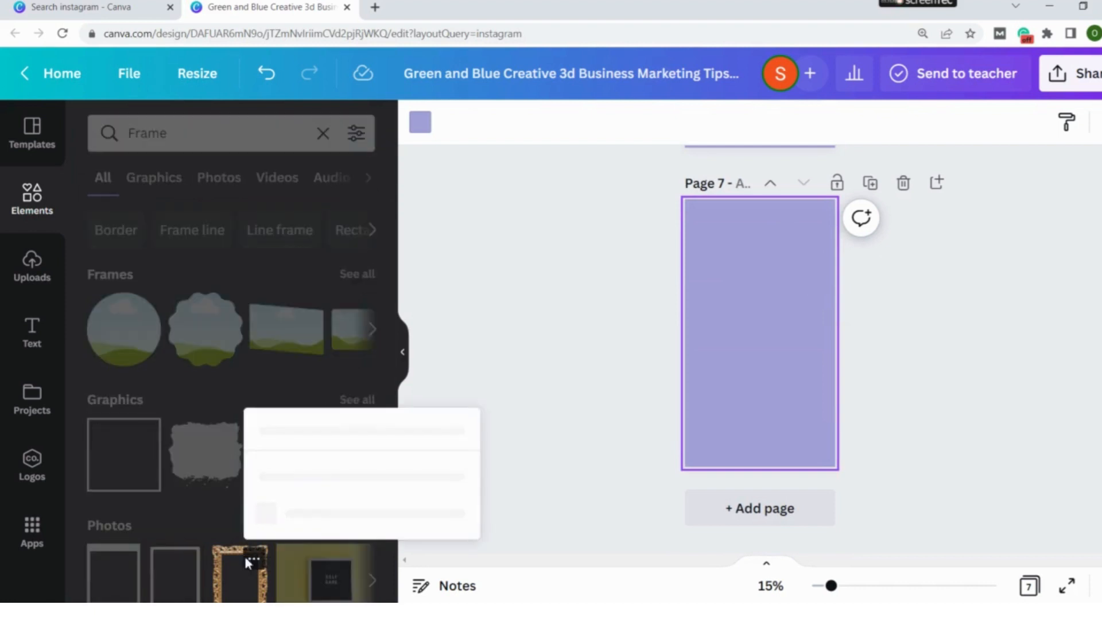
{"action": "left_click", "coordinate": [225, 571]}
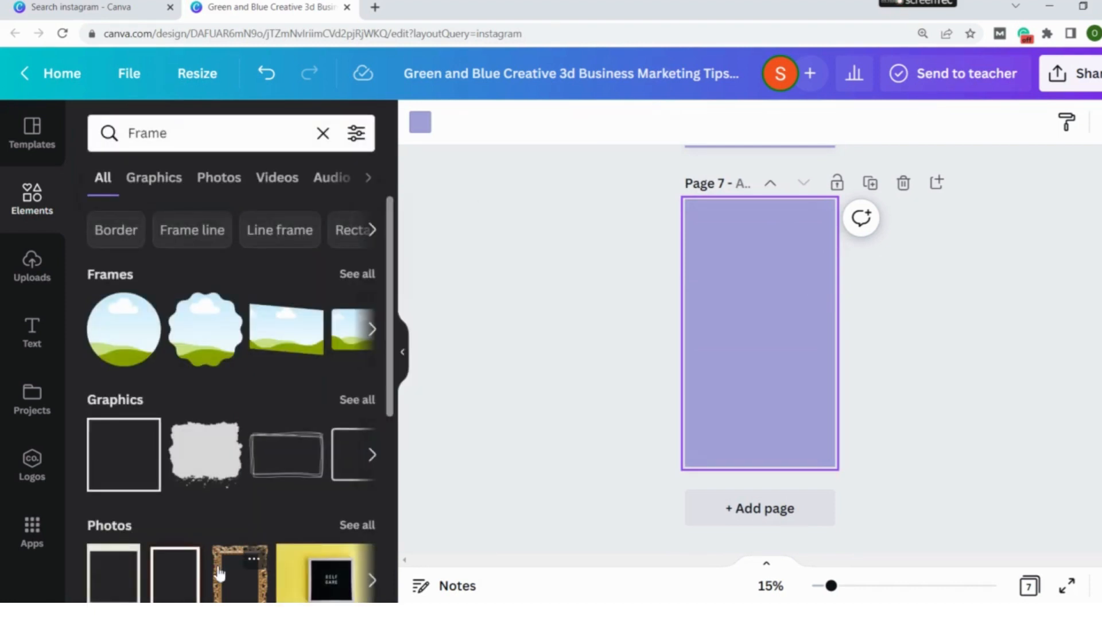
{"action": "left_click", "coordinate": [220, 572]}
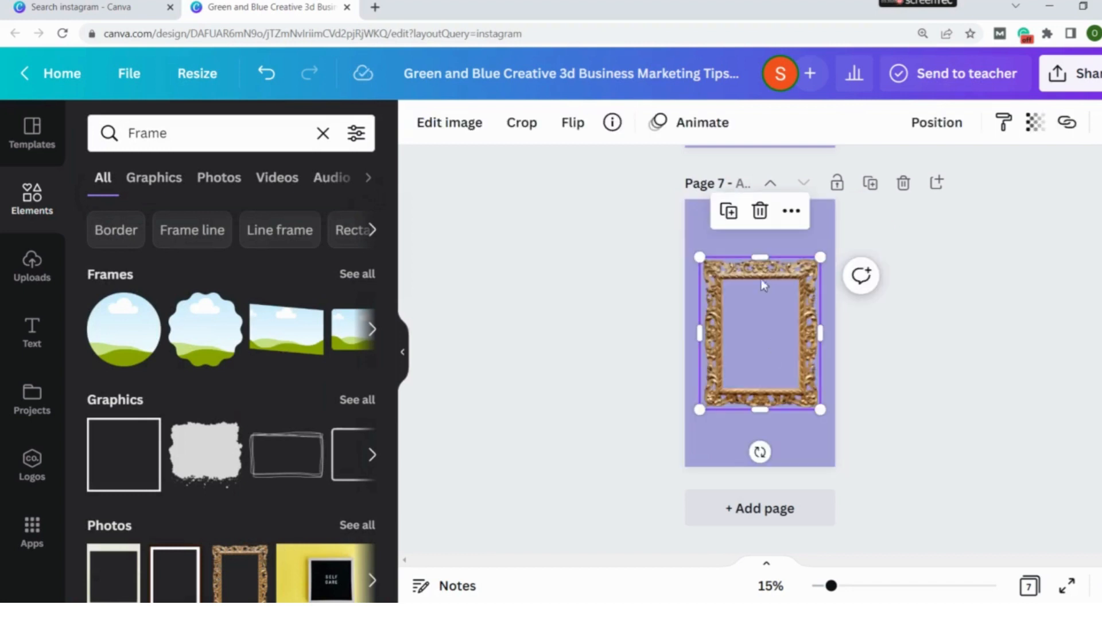
{"action": "left_click_drag", "start_coordinate": [699, 256], "coordinate": [684, 237]}
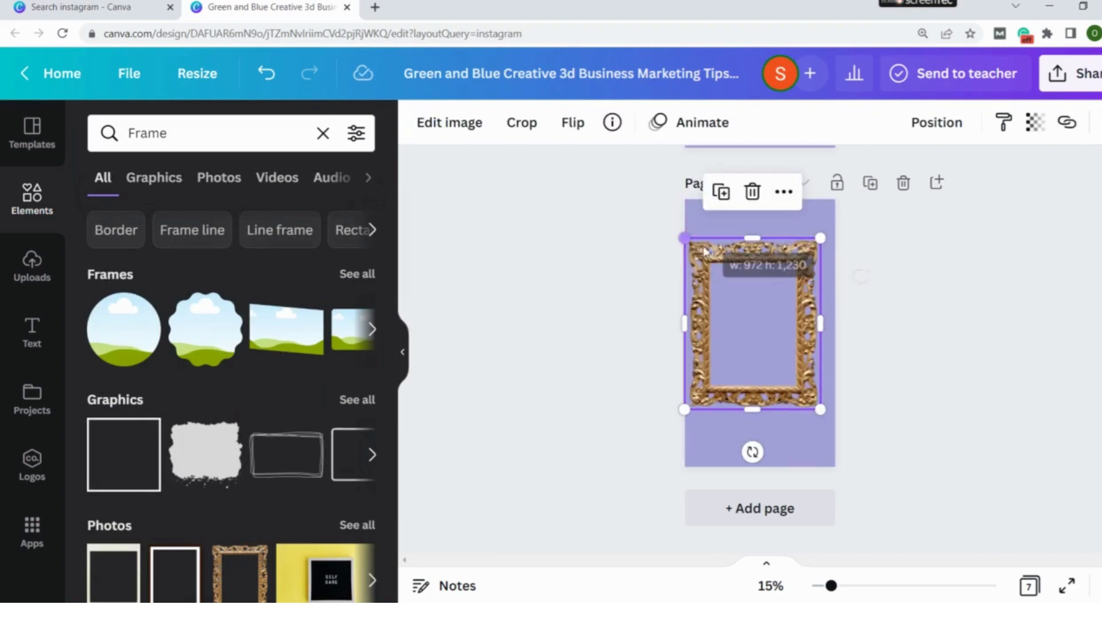
{"action": "left_click_drag", "start_coordinate": [823, 411], "coordinate": [836, 429]}
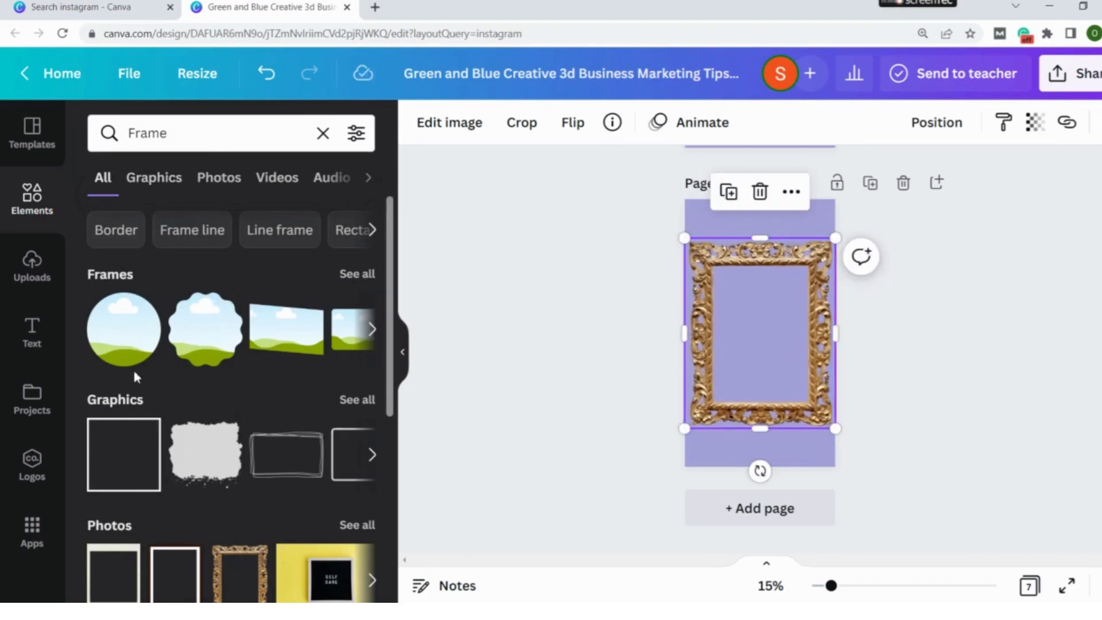
Add the first "Rectangle border" photo frame and resize it to about 719 × 953 to fill the gold frame's opening
{"action": "left_click", "coordinate": [366, 275]}
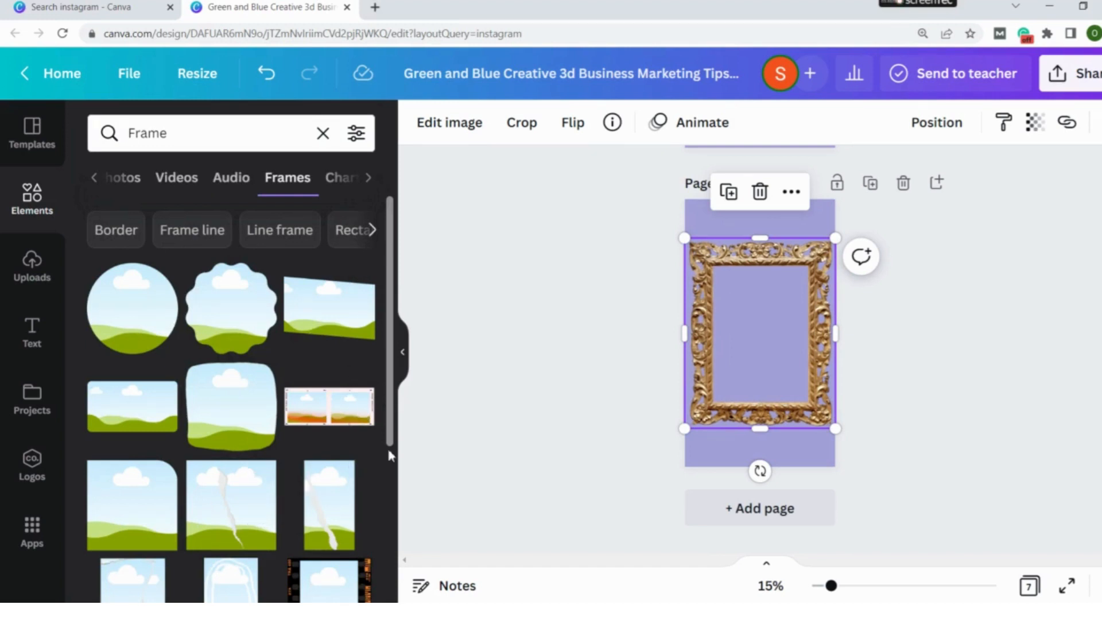
{"action": "left_click_drag", "start_coordinate": [390, 445], "coordinate": [391, 449]}
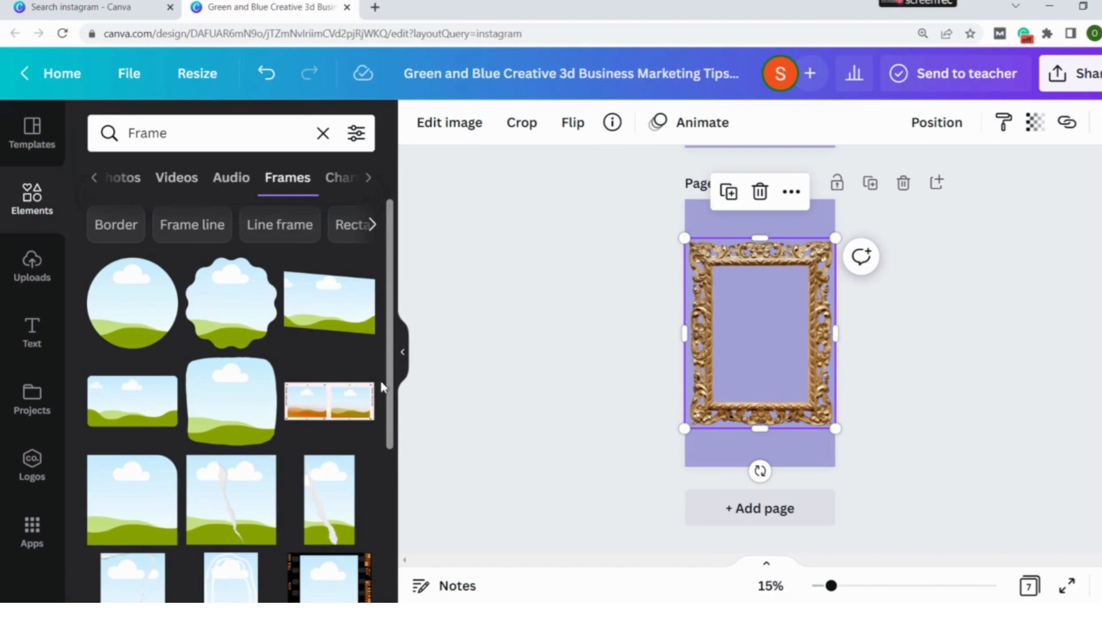
{"action": "left_click", "coordinate": [348, 226]}
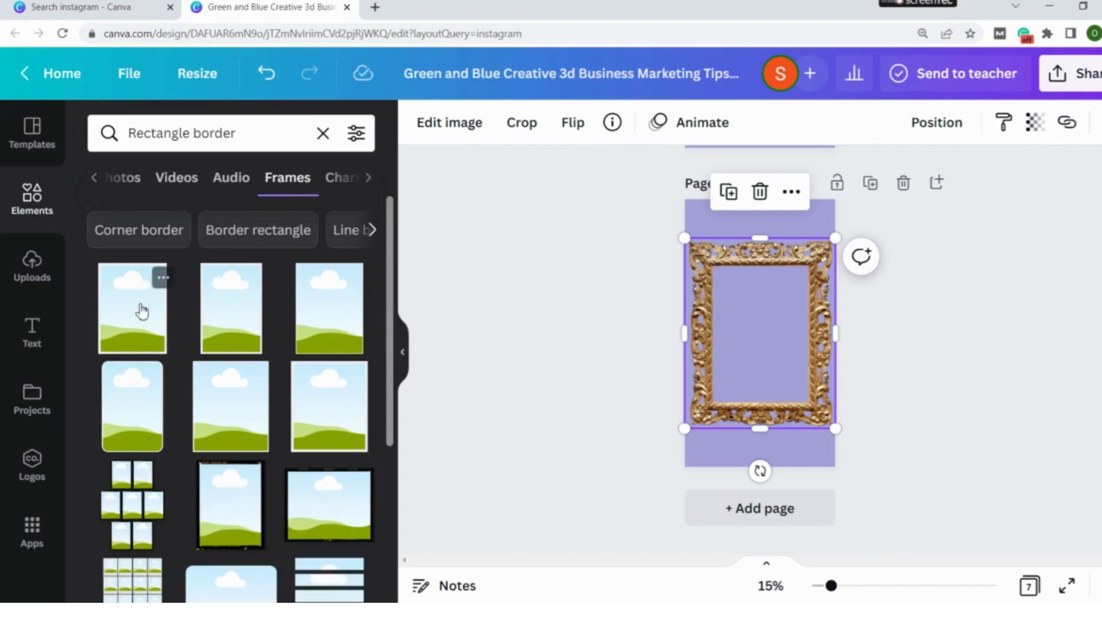
{"action": "left_click", "coordinate": [142, 312]}
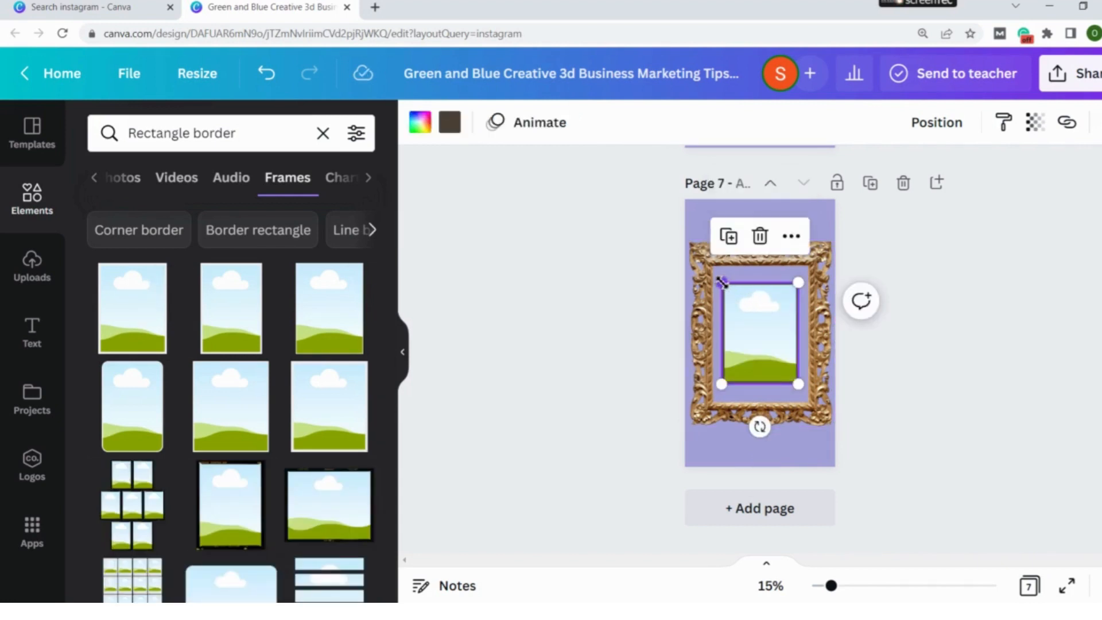
{"action": "left_click_drag", "start_coordinate": [722, 282], "coordinate": [708, 265]}
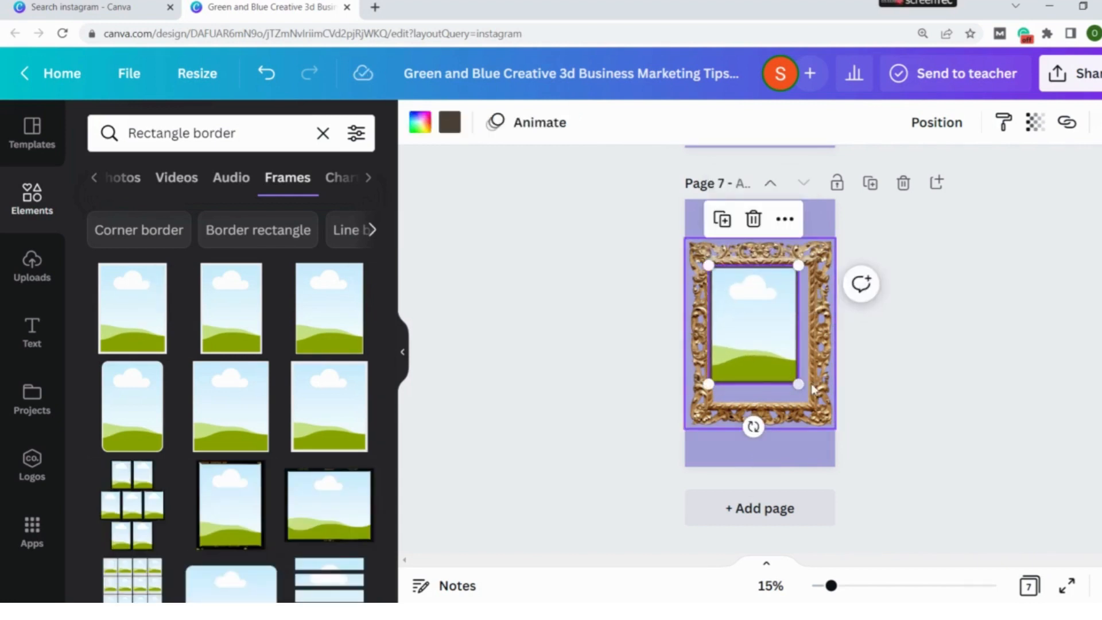
{"action": "left_click_drag", "start_coordinate": [798, 384], "coordinate": [809, 398]}
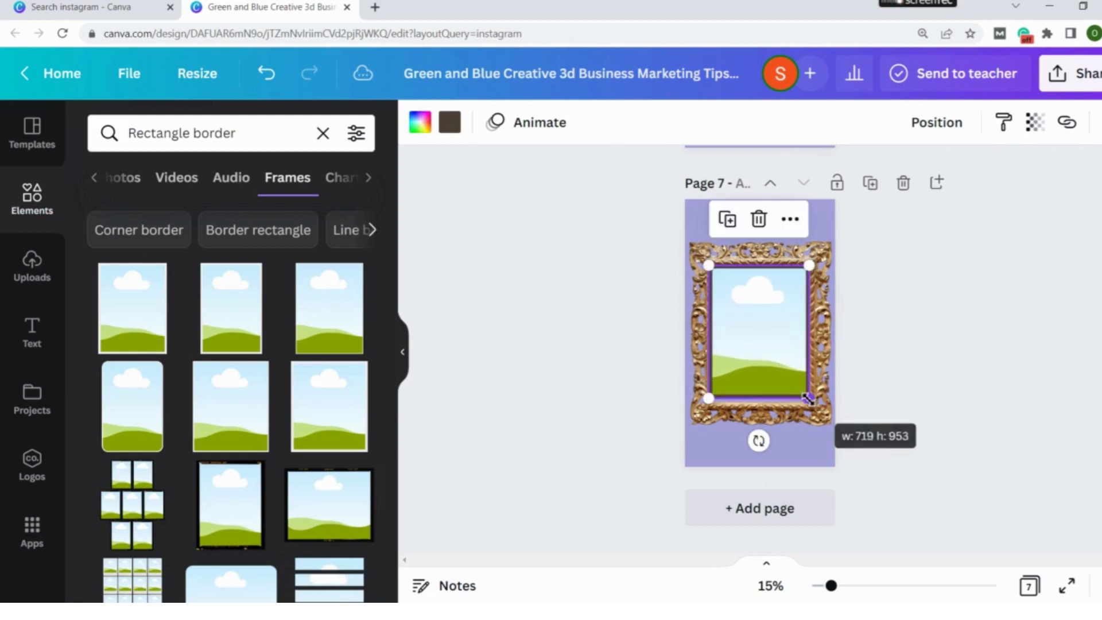
Search the photos for "girl" and fill the rectangular frame with the picture of the woman in a grey knit shawl
{"action": "left_click", "coordinate": [323, 134]}
{"action": "type", "text": "gi"}
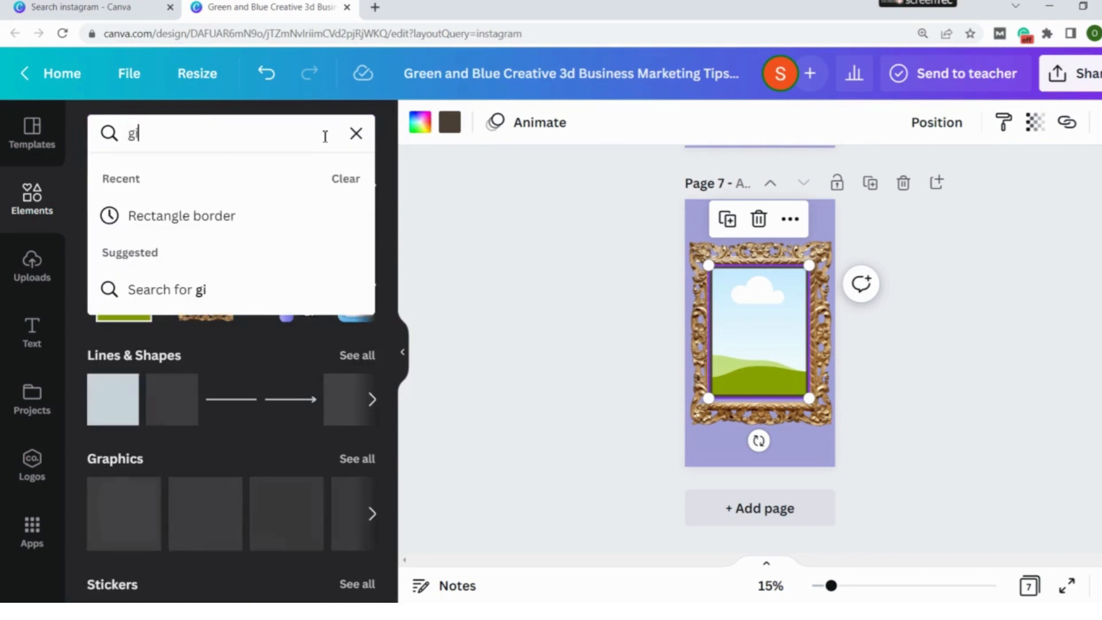
{"action": "type", "text": "rl"}
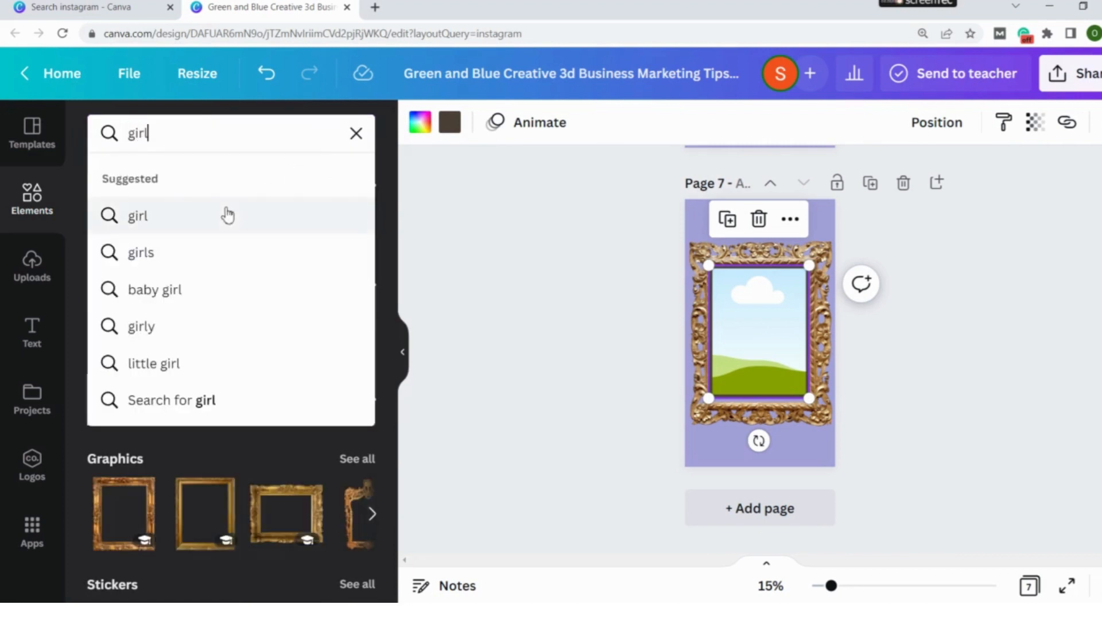
{"action": "left_click", "coordinate": [228, 215]}
{"action": "left_click", "coordinate": [229, 180]}
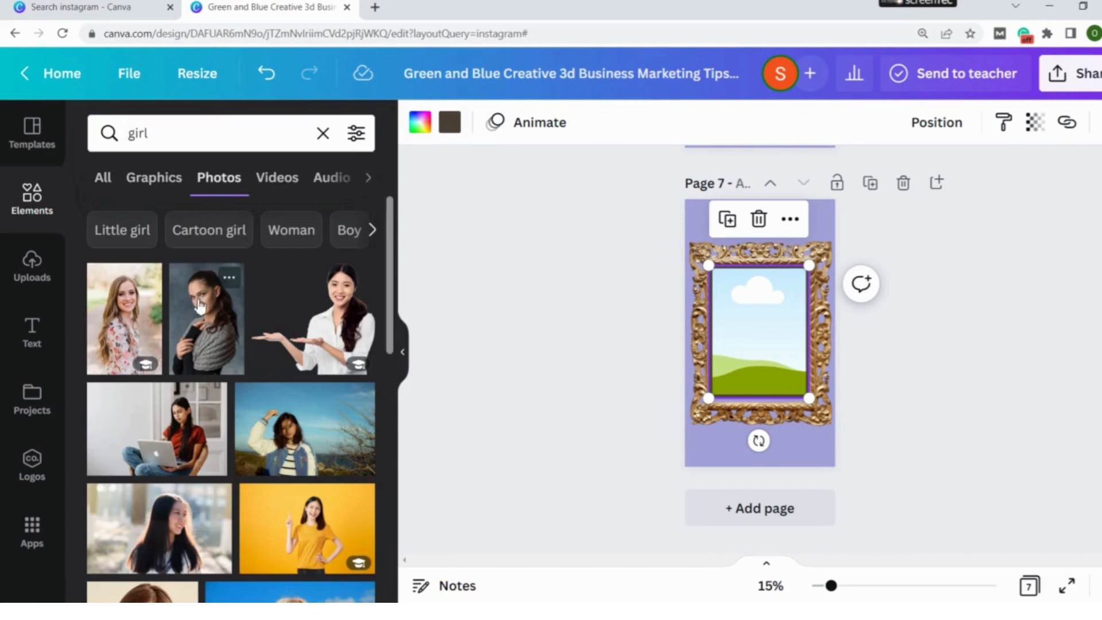
{"action": "left_click", "coordinate": [206, 313]}
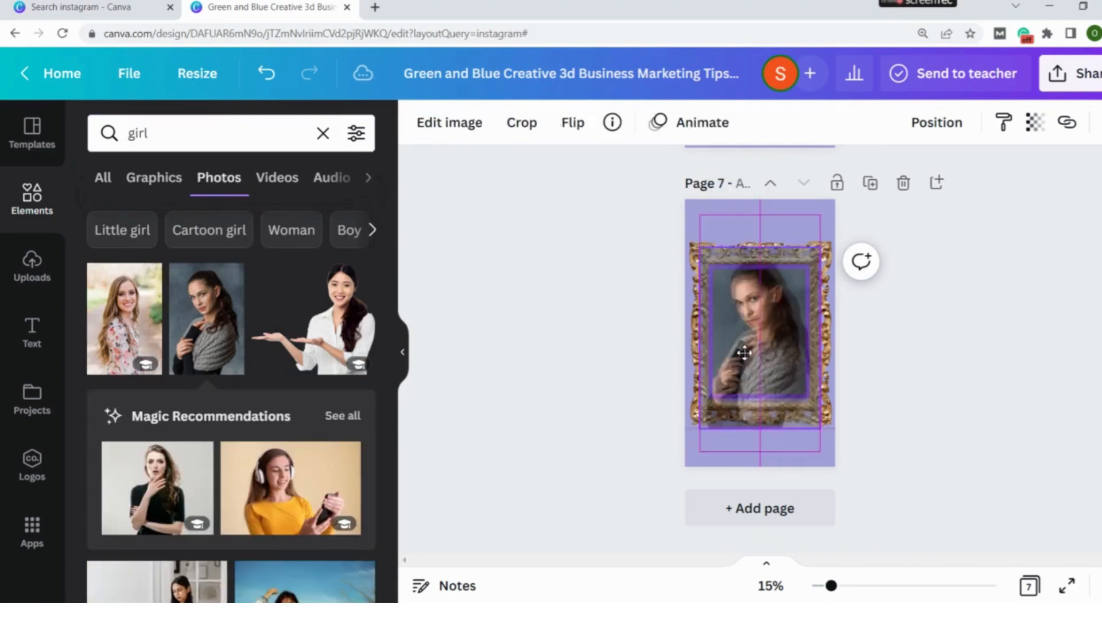
{"action": "left_click", "coordinate": [922, 351]}
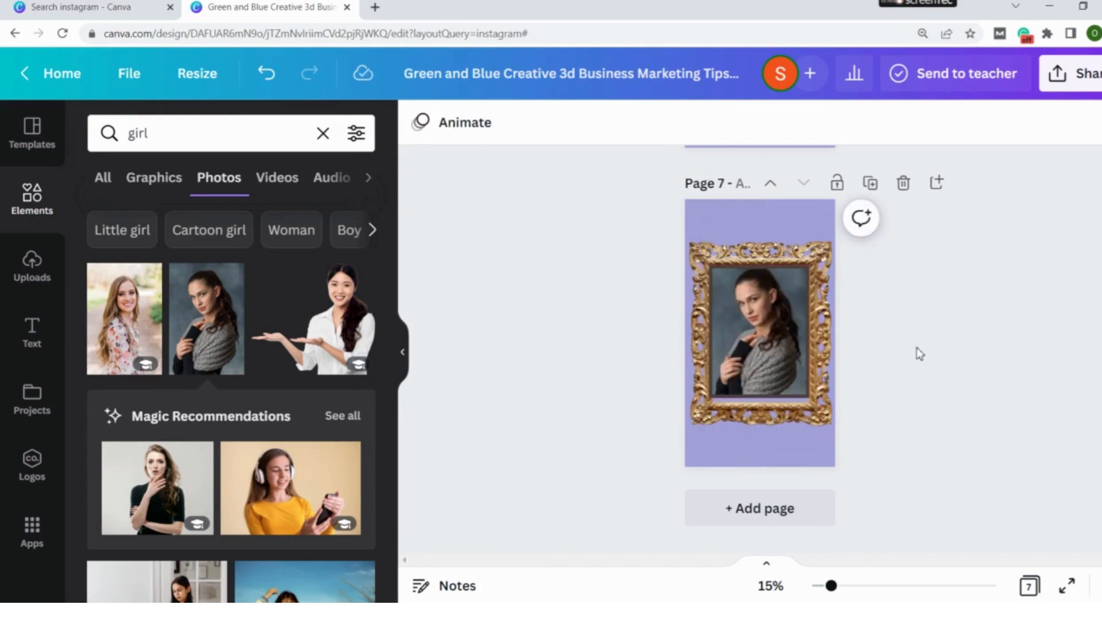